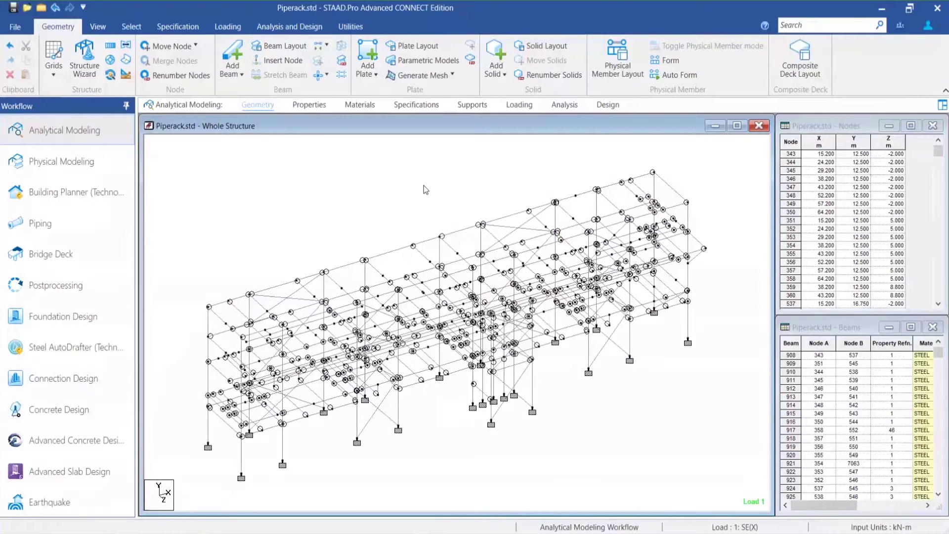
Open the connection tag specifications for editing and enlarge the ConnectionTagFile.xml window to full screen.
click(361, 30)
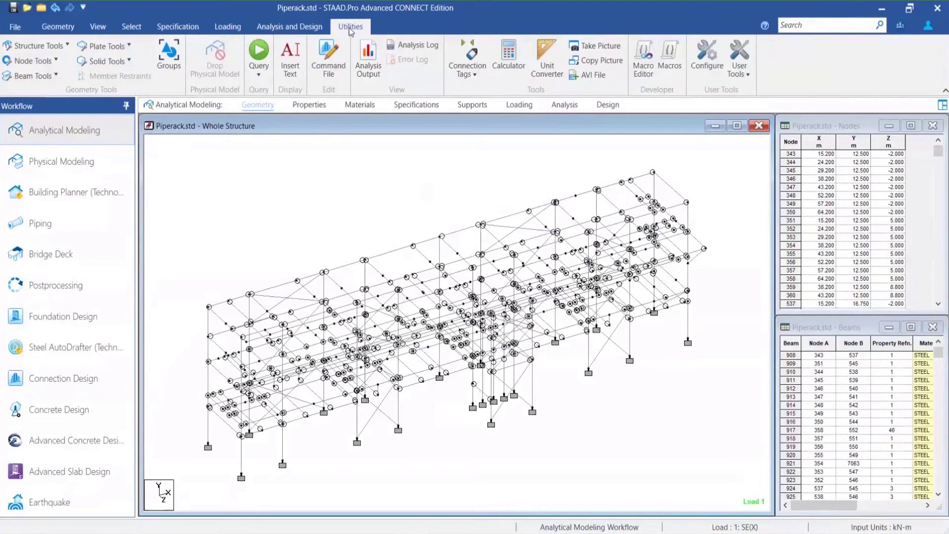
click(471, 76)
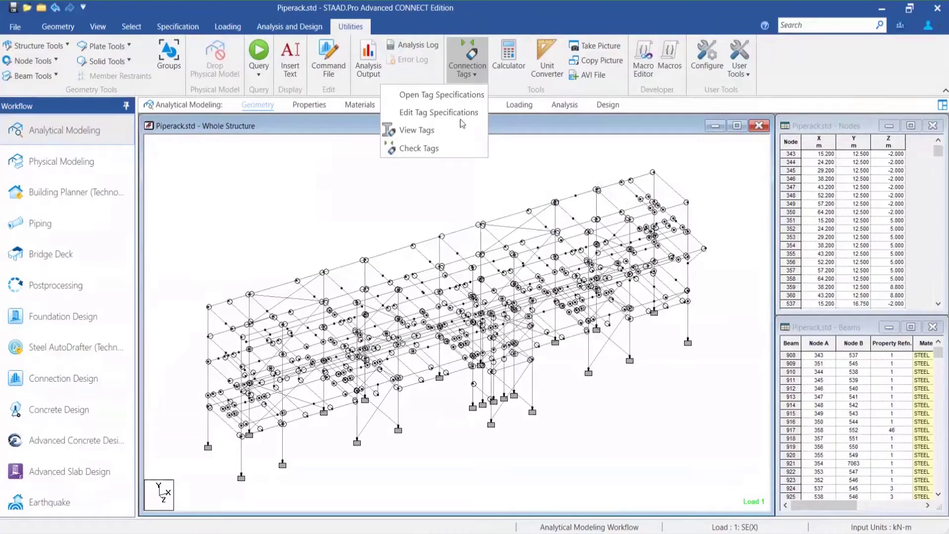
click(448, 113)
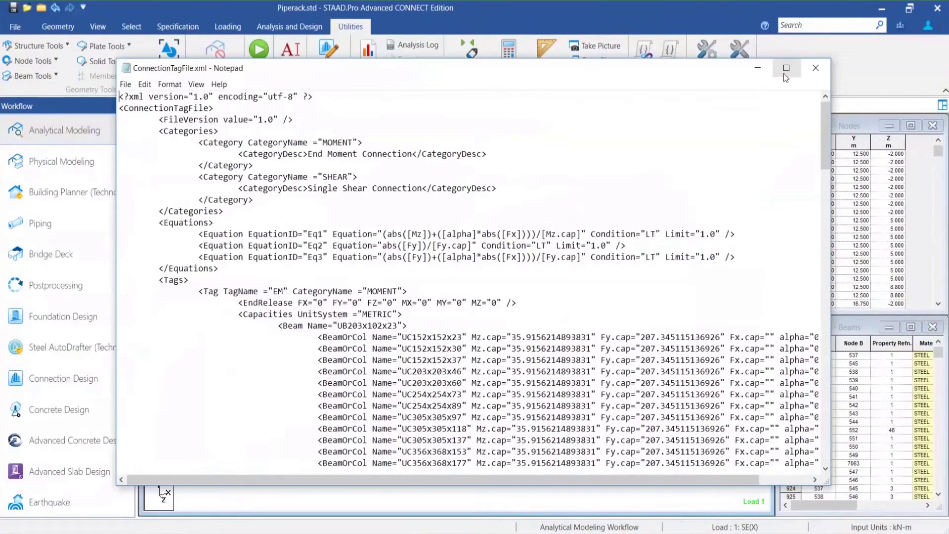
click(786, 68)
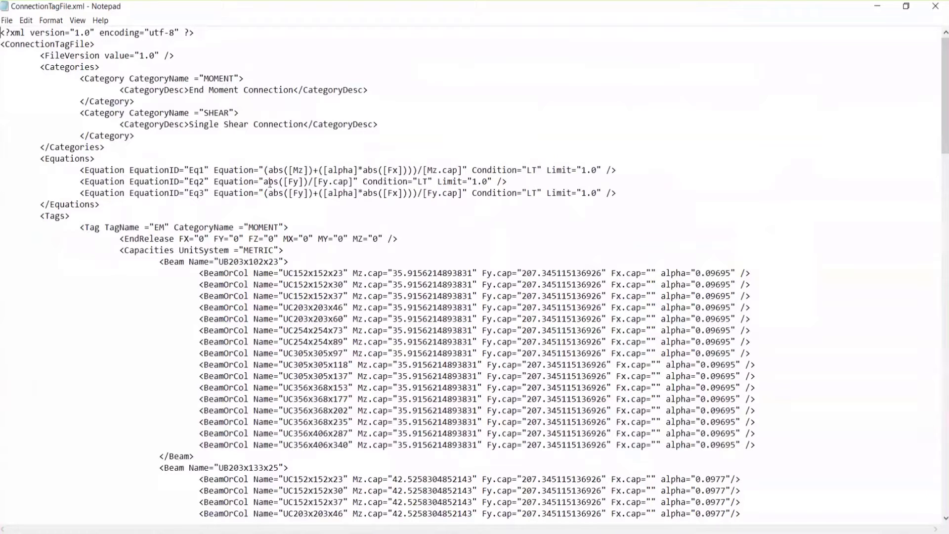
Examine the check equations and the beam and column capacities of the EM moment tag in ConnectionTagFile.xml, and close the file.
drag(41, 160, 637, 195)
click(637, 195)
scroll(341, 286, down, 1)
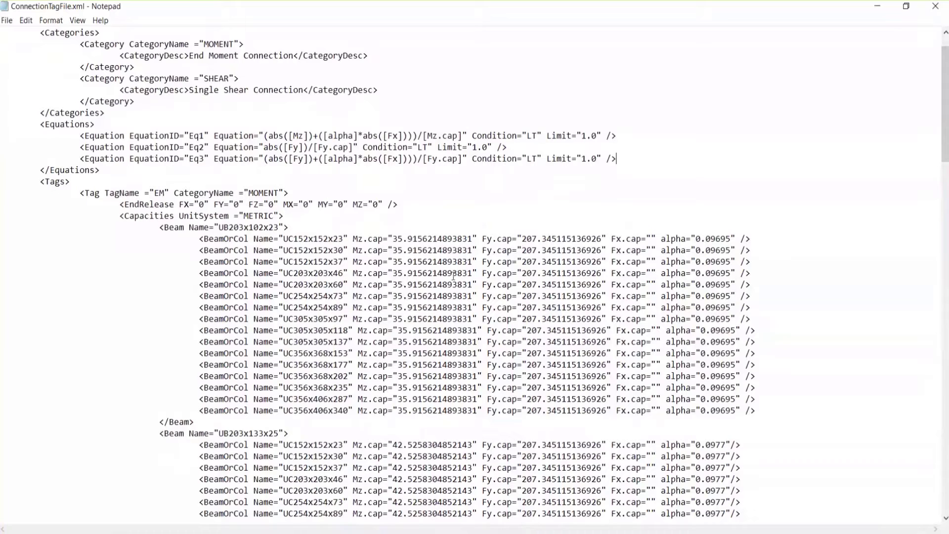
scroll(347, 243, down, 1)
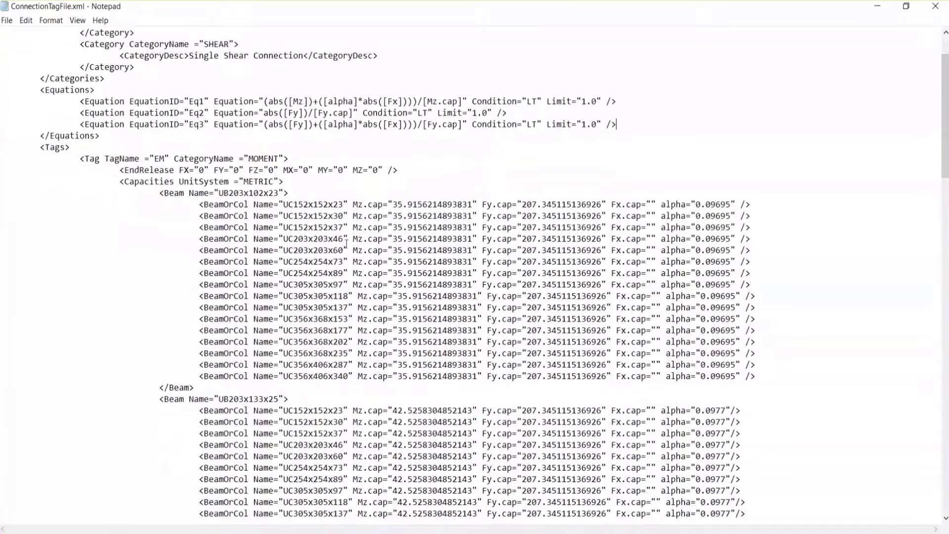
click(358, 204)
drag(359, 204, 438, 204)
click(499, 204)
scroll(342, 312, down, 3)
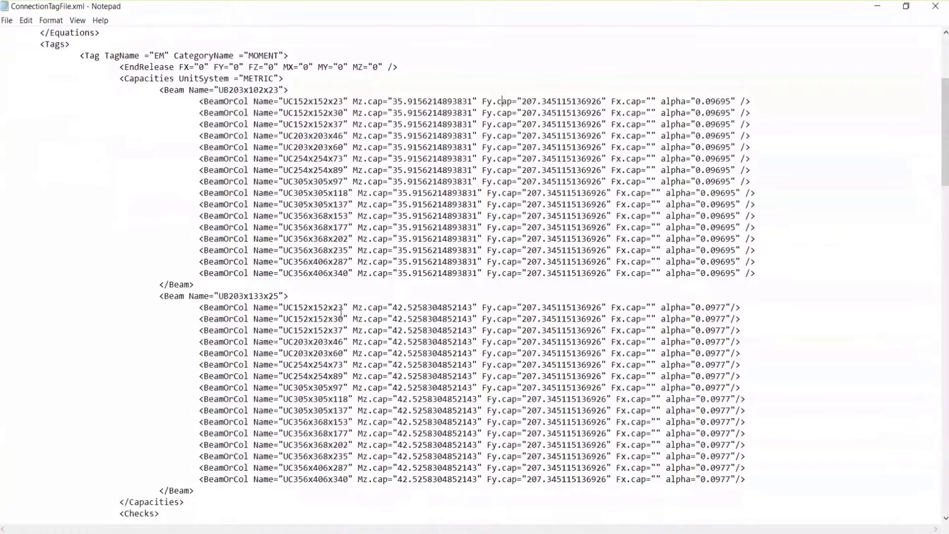
scroll(341, 312, down, 9)
scroll(341, 313, up, 10)
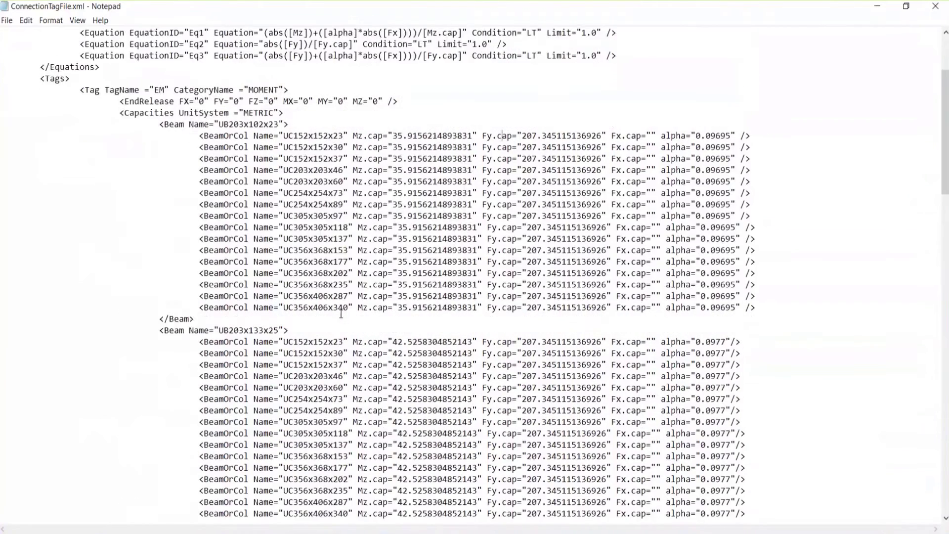
scroll(341, 313, up, 4)
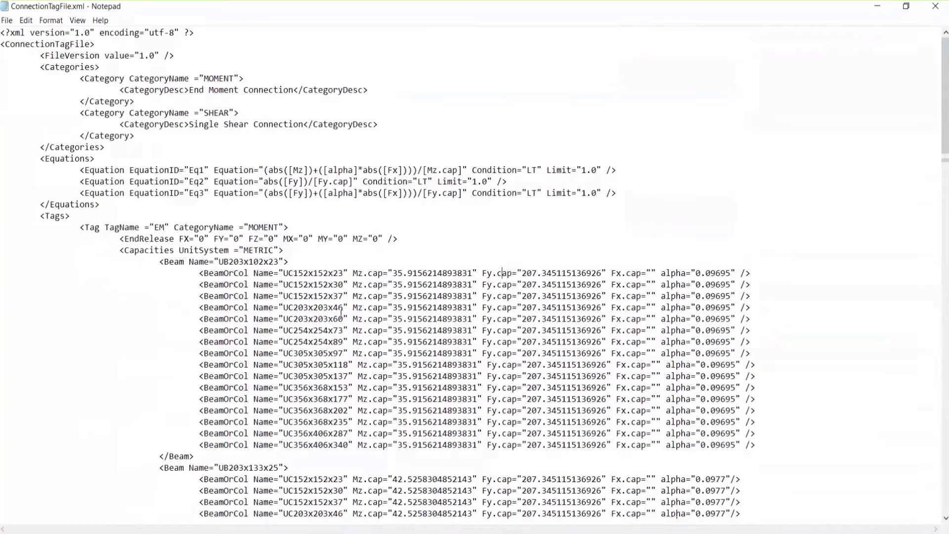
click(937, 7)
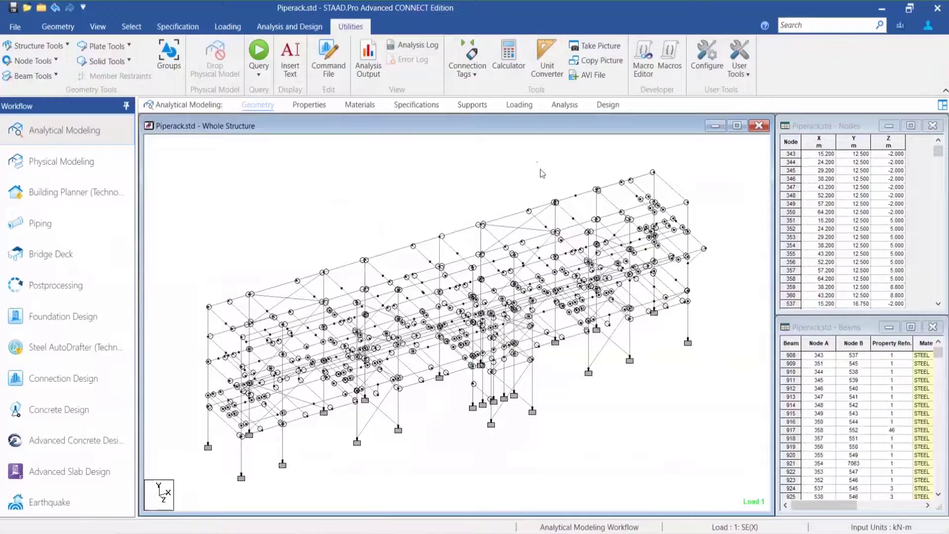
Select beam 1736 along the pipe rack's upper edge and open connection tag assignment, dismissing the new tag form.
click(396, 253)
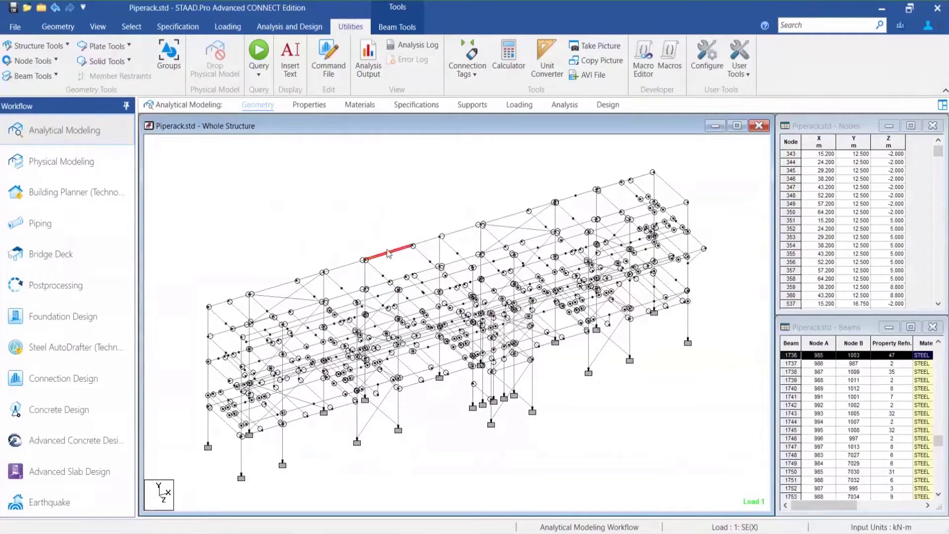
click(475, 77)
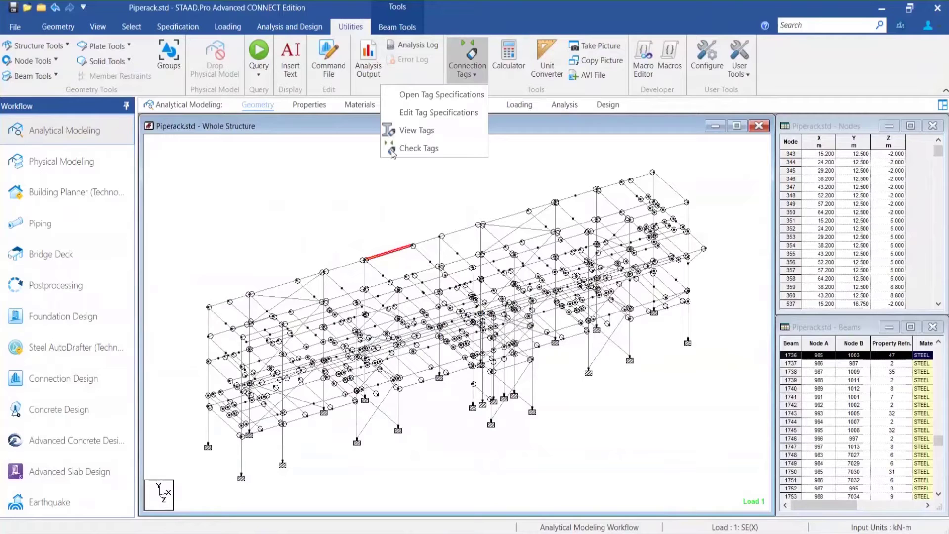
click(399, 255)
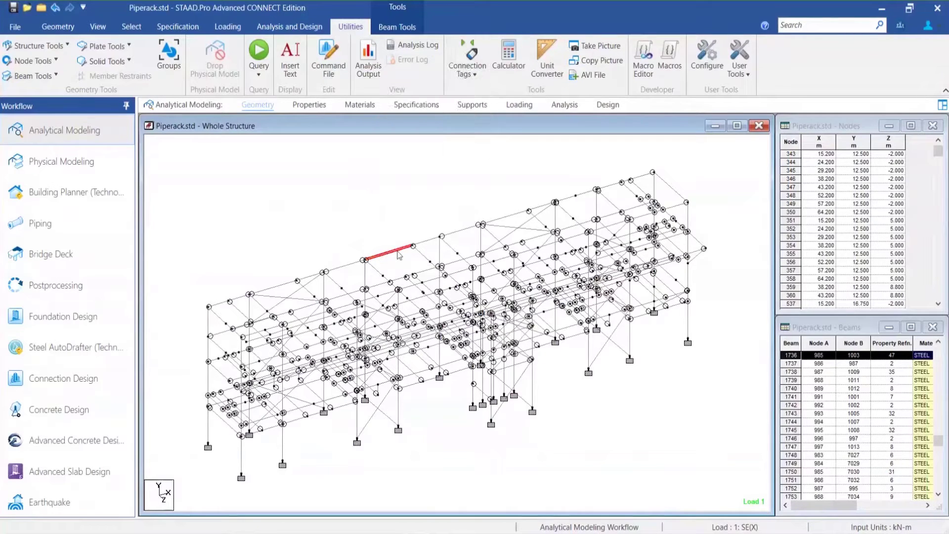
right_click(400, 254)
mouse_move(432, 339)
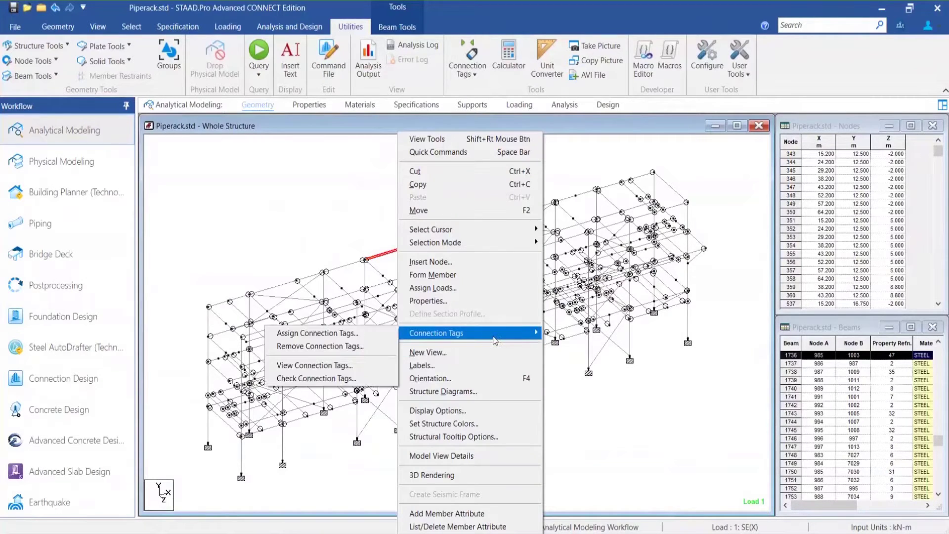
click(364, 335)
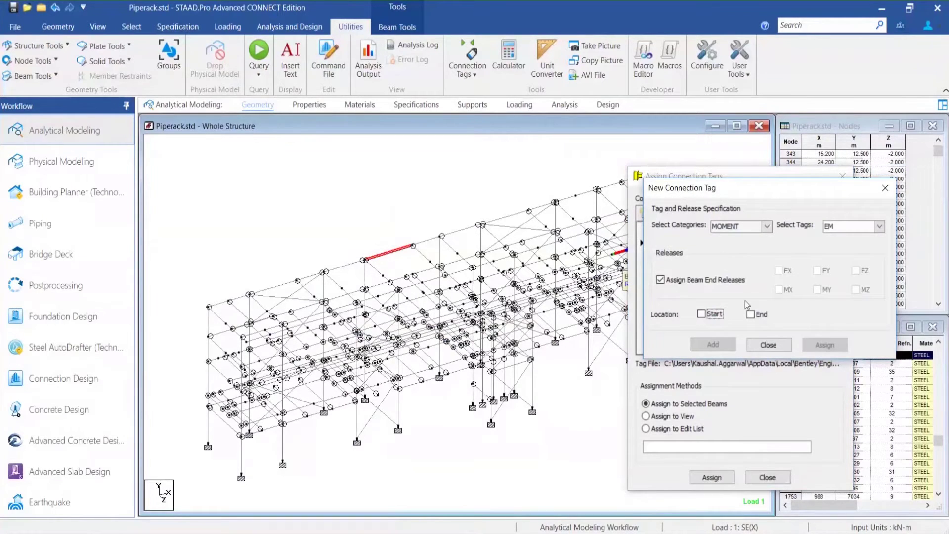
click(769, 345)
Delete the two existing EM moment connection tags, at the start of beam 1736 and the end of beam 1766.
click(655, 246)
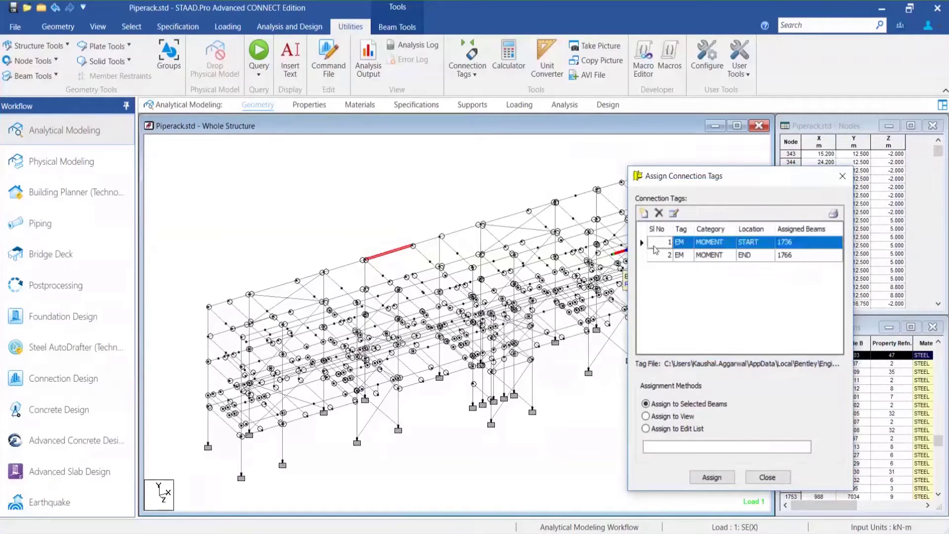
click(659, 213)
click(722, 357)
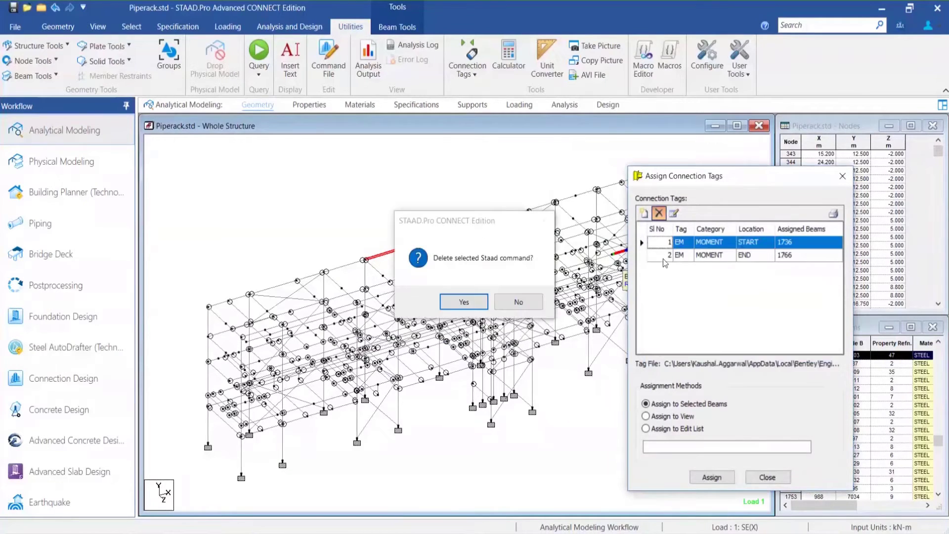
click(463, 301)
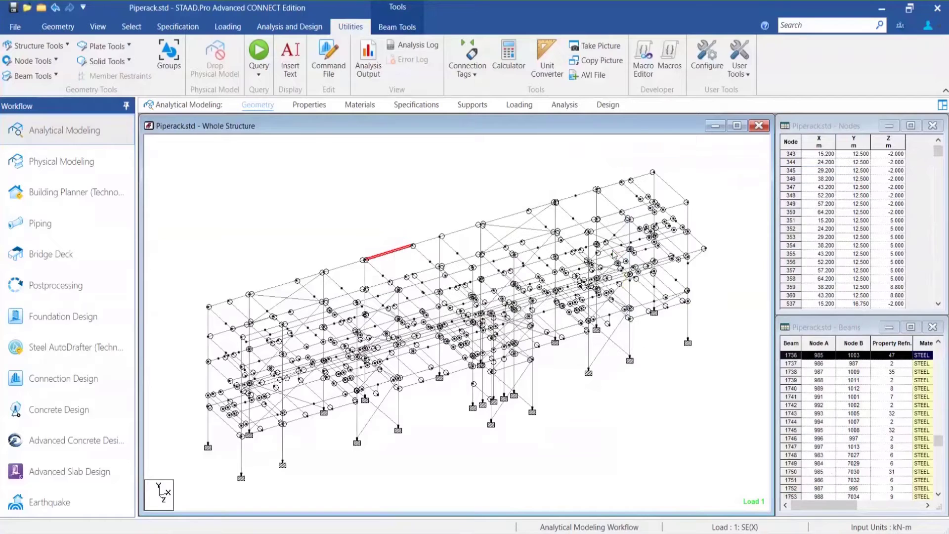
click(474, 78)
click(458, 120)
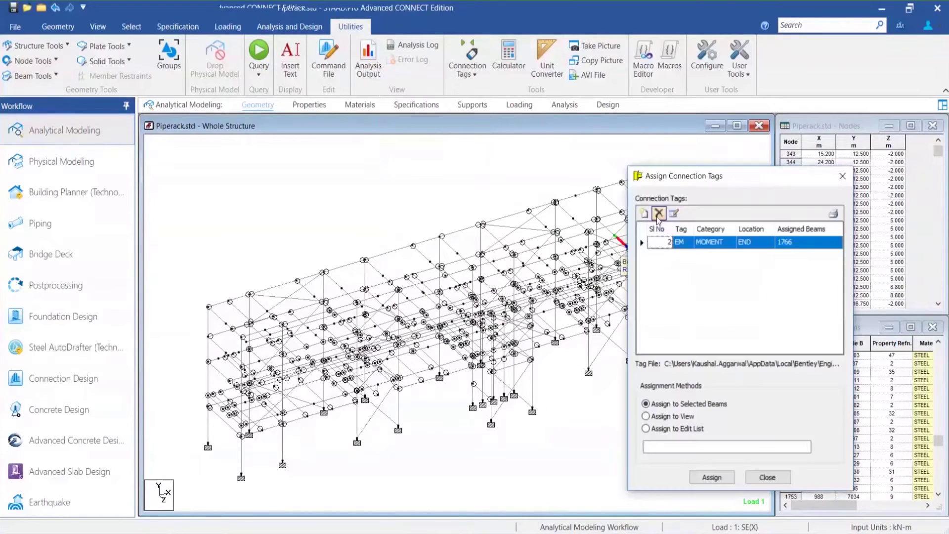
click(659, 213)
click(714, 357)
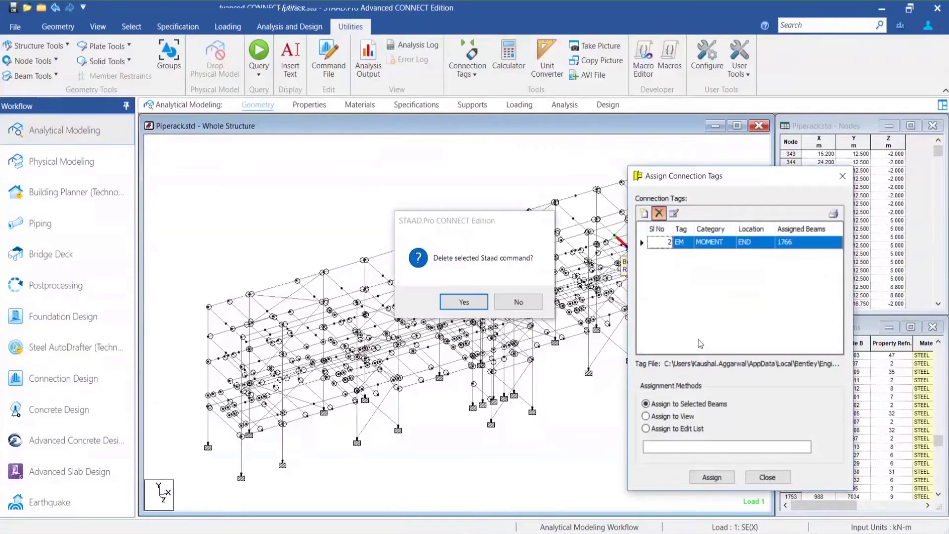
click(464, 301)
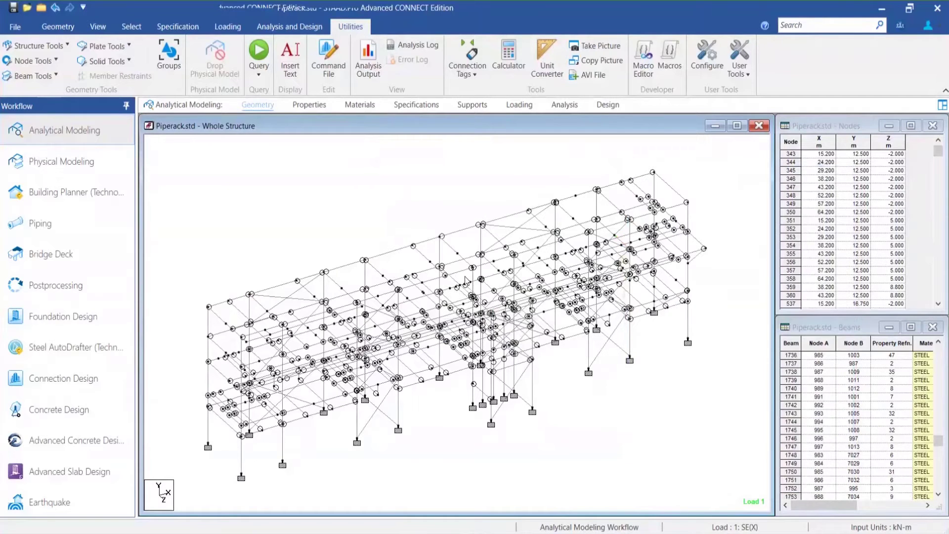
Assign a new EM connection tag of category MOMENT to the start of beam 1736, with beam end releases enabled.
click(400, 251)
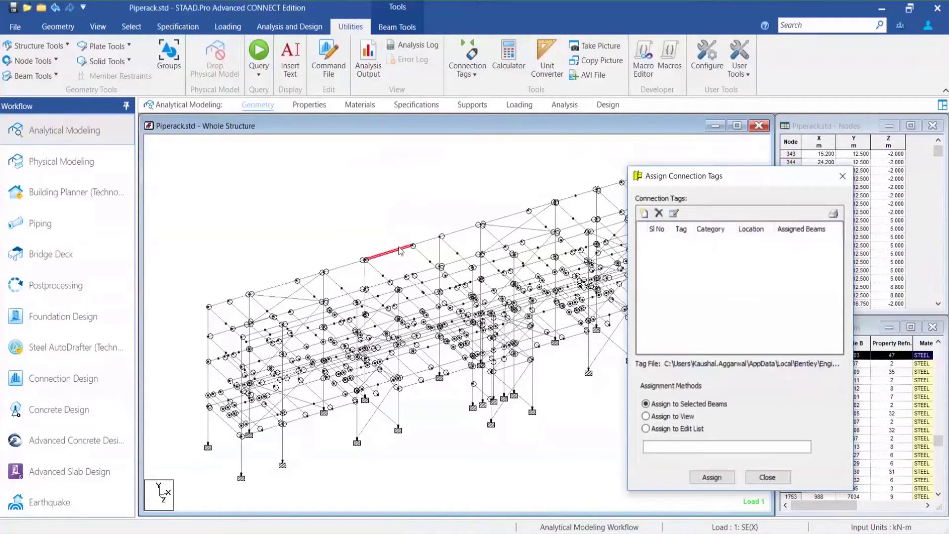
click(643, 213)
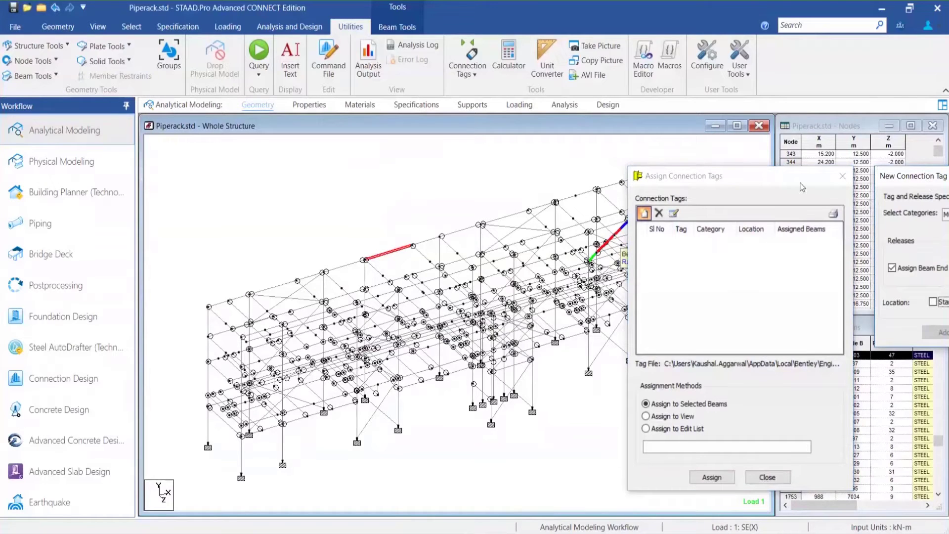
drag(927, 180, 551, 159)
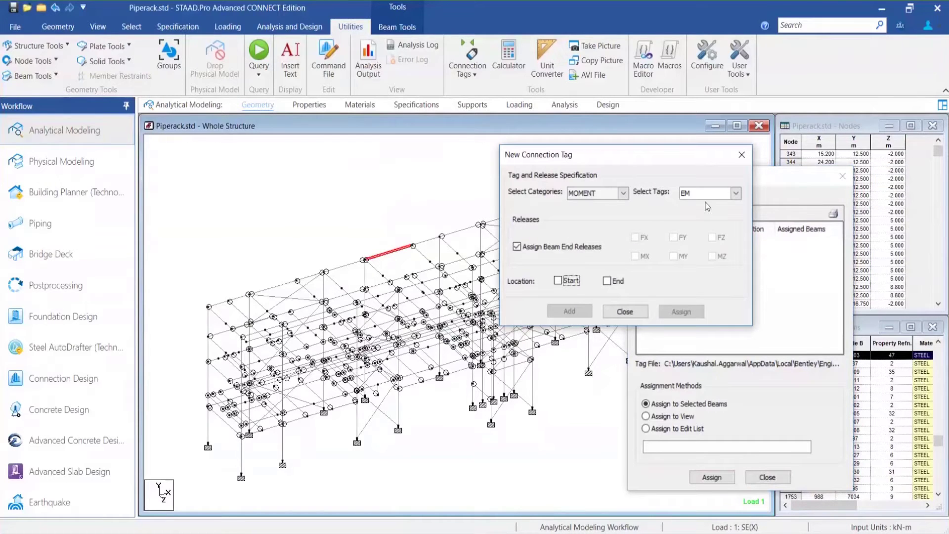
click(562, 282)
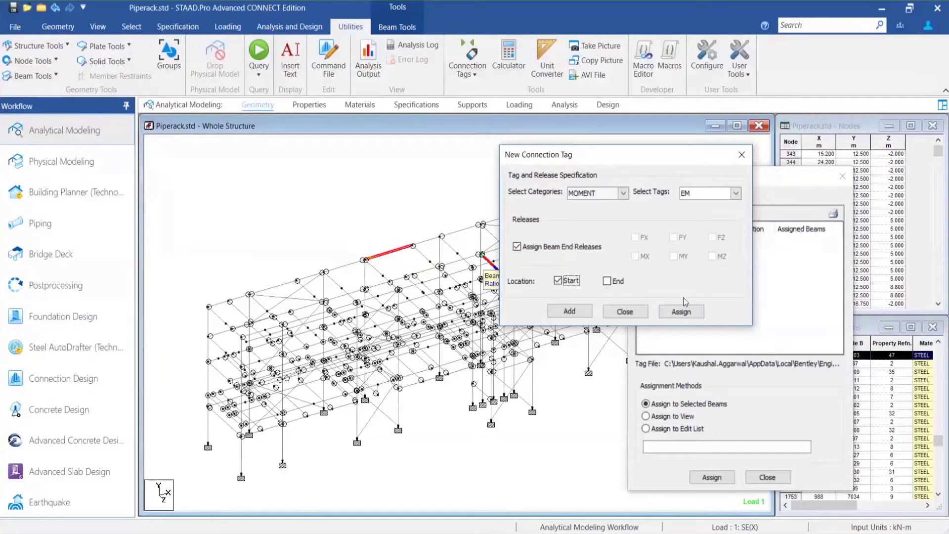
click(688, 313)
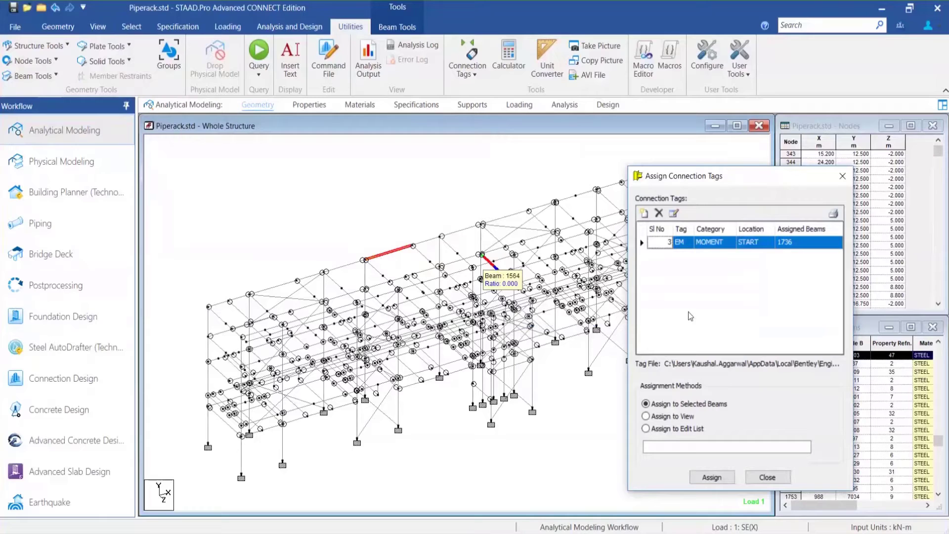
Assign a new EM connection tag of category MOMENT to the end of neighbouring beam 1766, with beam end releases enabled.
click(411, 219)
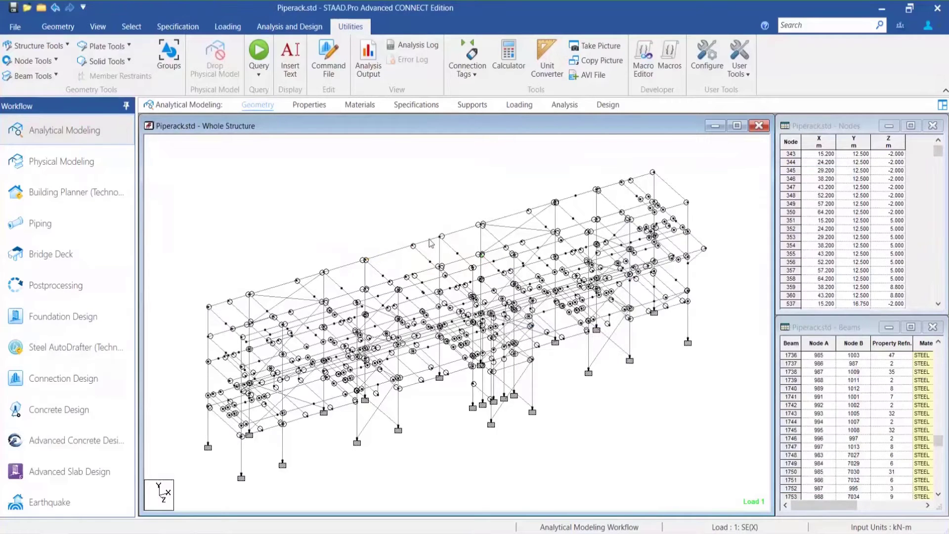
click(431, 242)
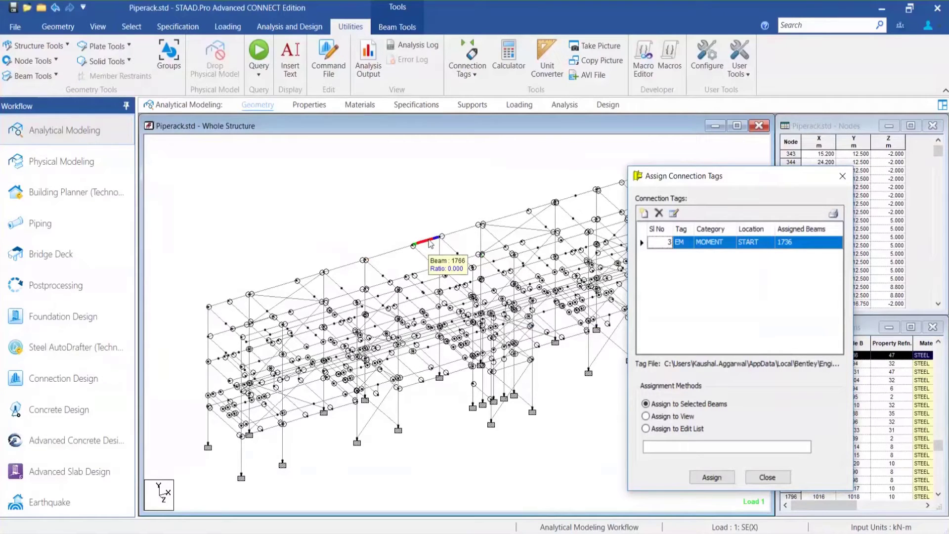
click(429, 240)
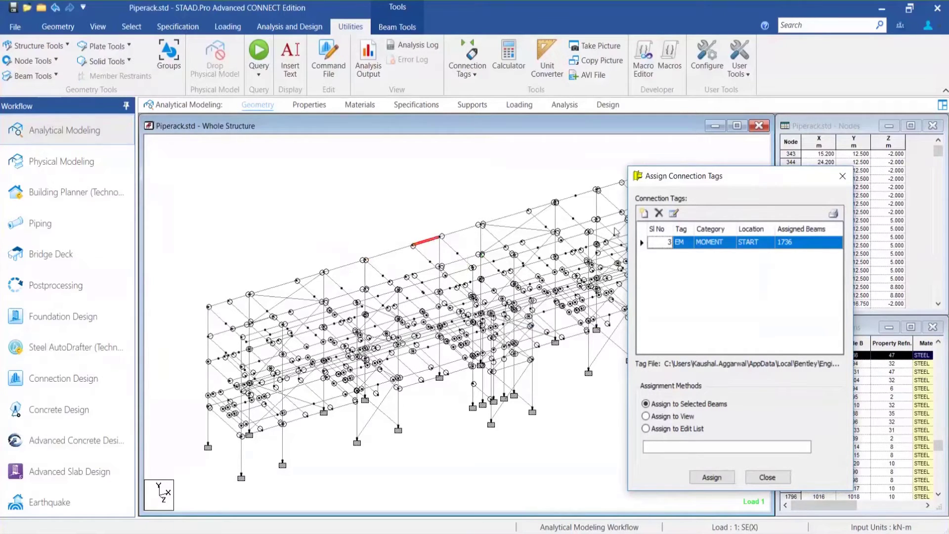
click(644, 214)
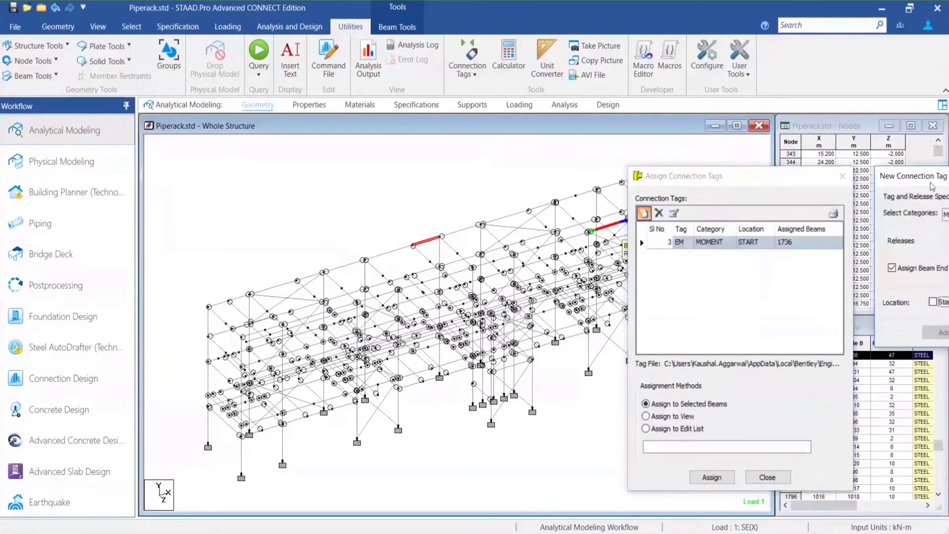
drag(821, 172, 561, 172)
click(599, 211)
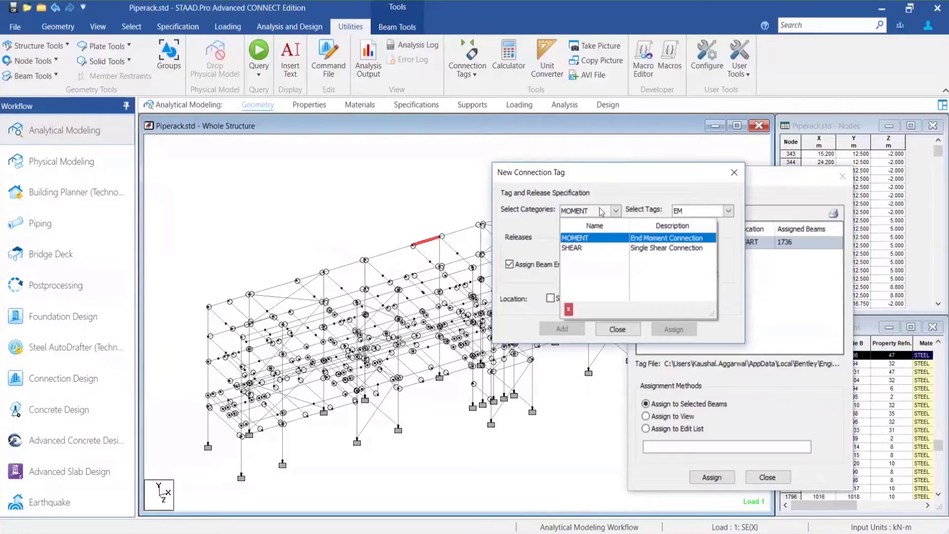
click(601, 212)
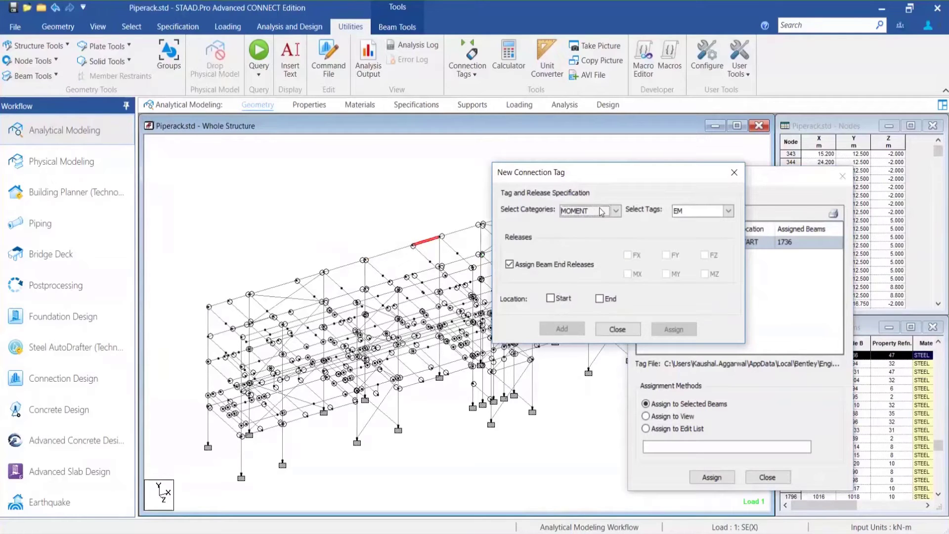
click(605, 298)
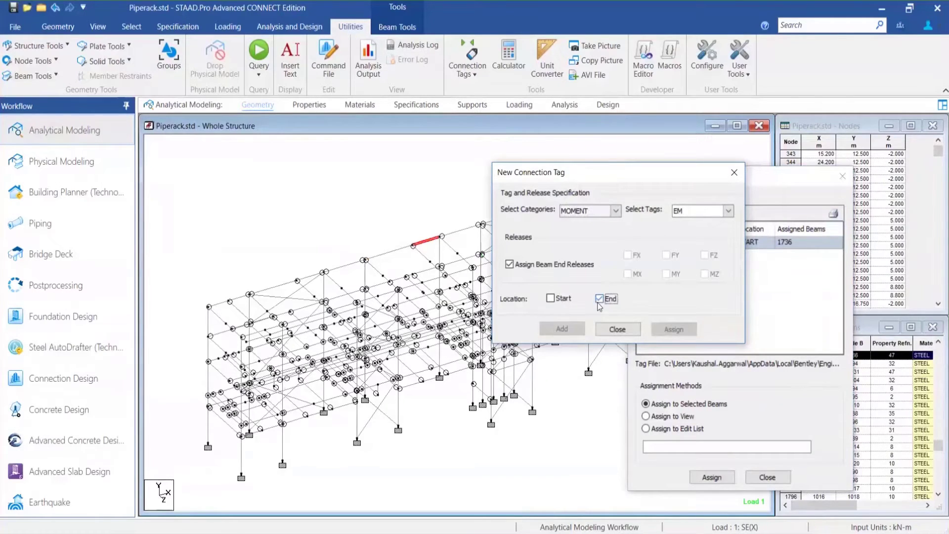
click(674, 329)
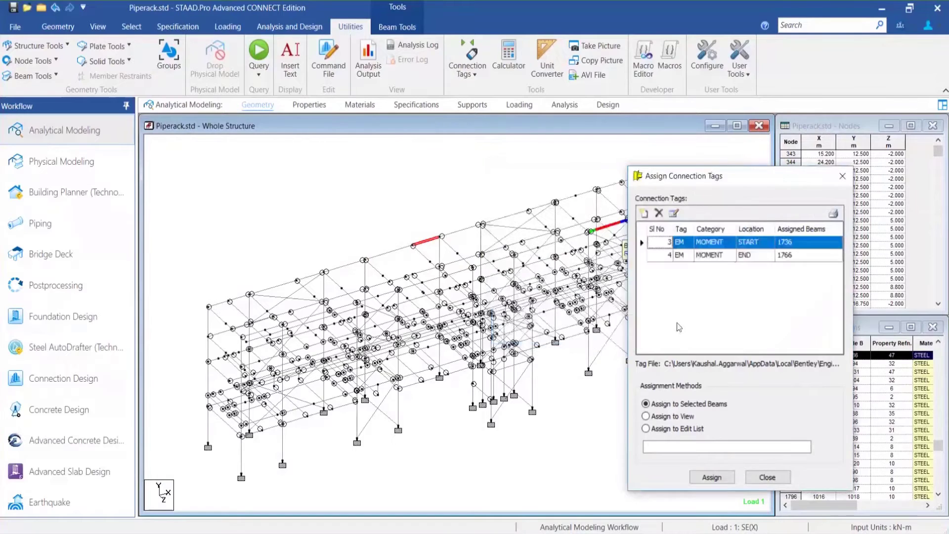
Run the connection tag check on the assigned EM tags for all load cases.
click(674, 214)
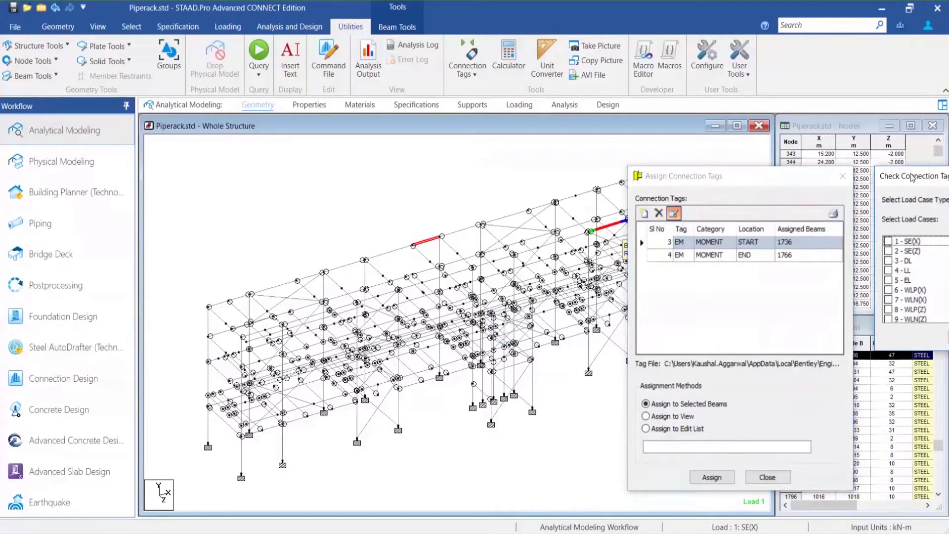
drag(911, 173, 280, 93)
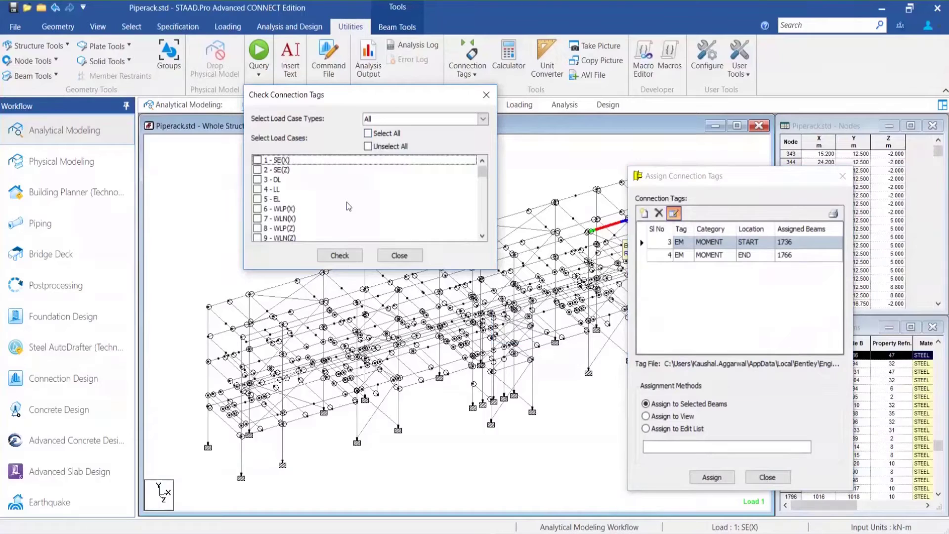
scroll(348, 207, down, 2)
click(374, 134)
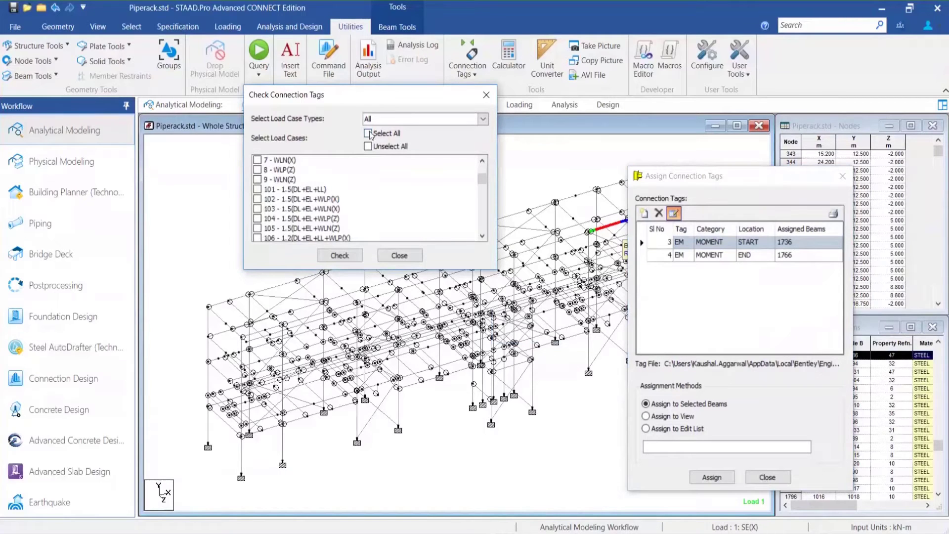
click(345, 258)
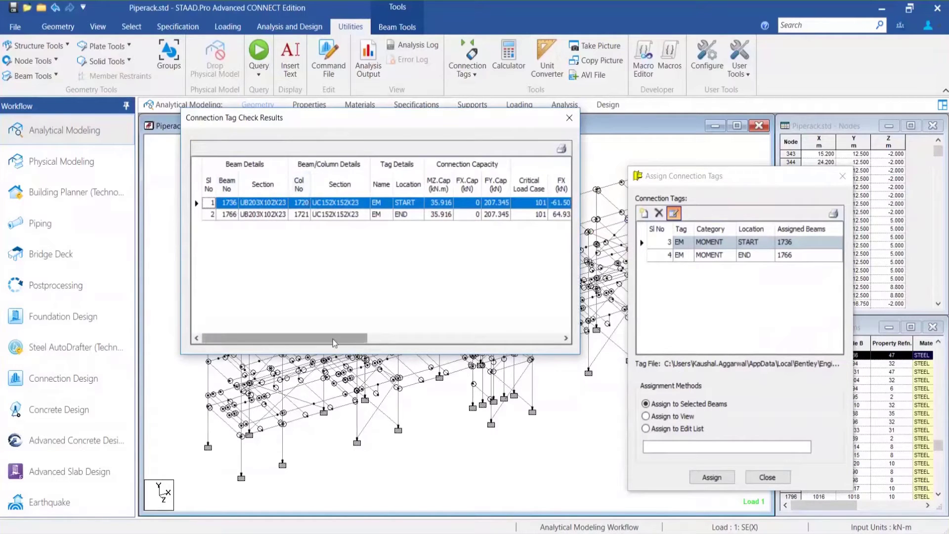
Review the connection capacity, moment, shear and overall check results for beams 1736 and 1766, then close the results and tag assignment.
drag(334, 342, 384, 338)
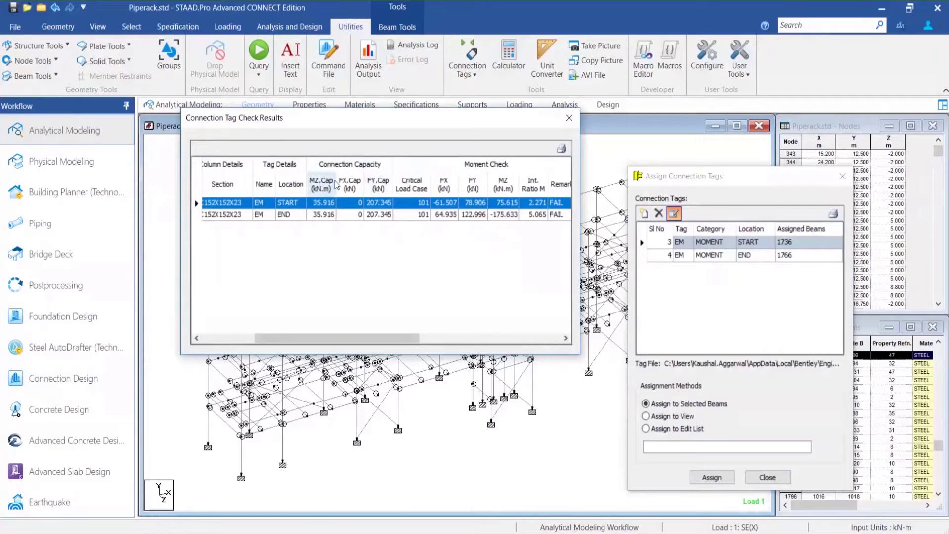
drag(388, 338, 447, 338)
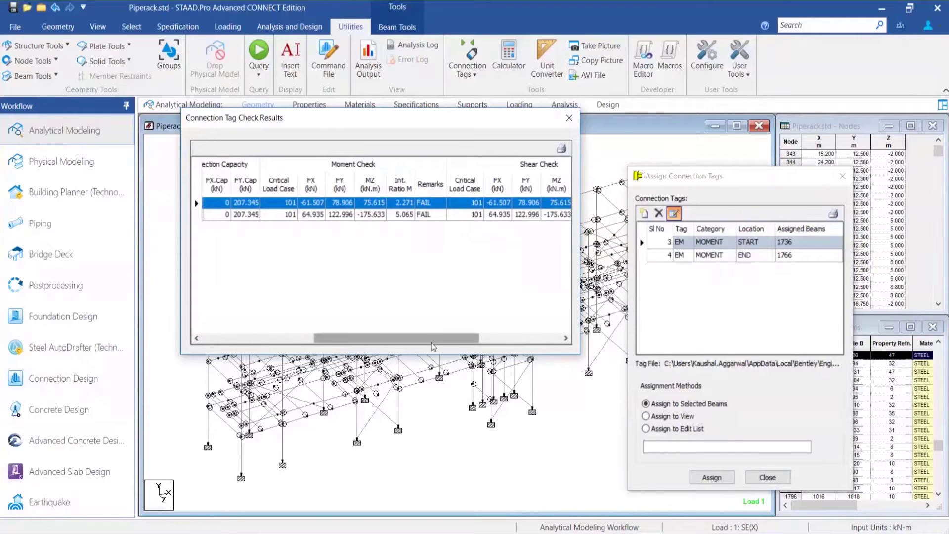
drag(438, 338, 510, 338)
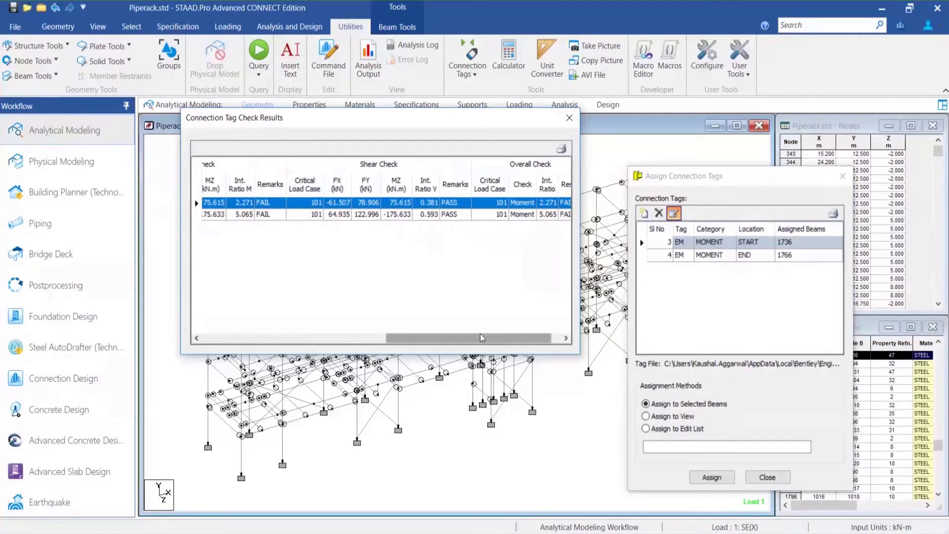
drag(497, 338, 507, 338)
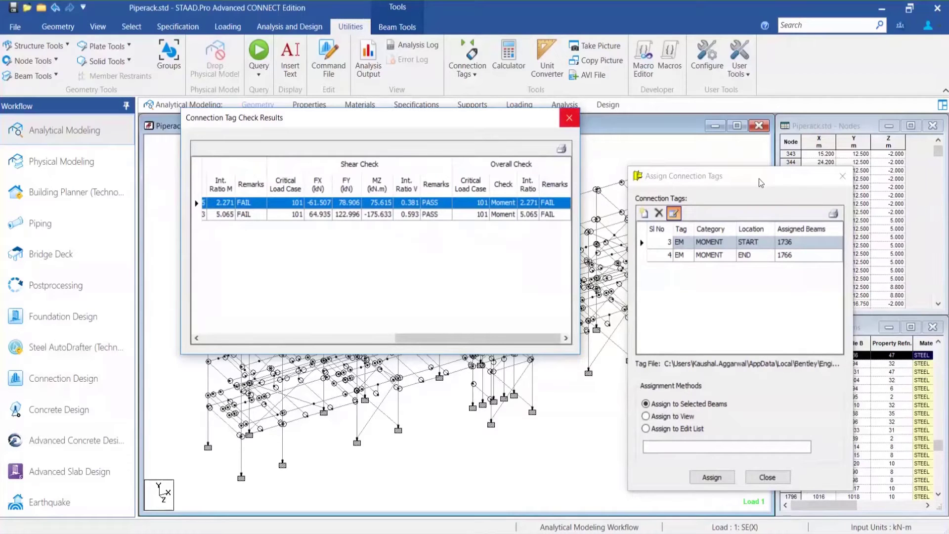
click(842, 176)
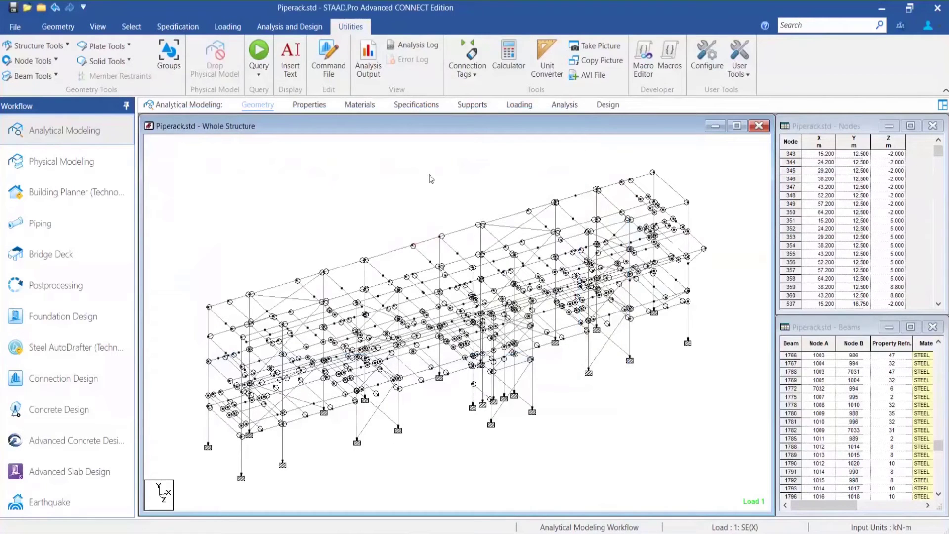
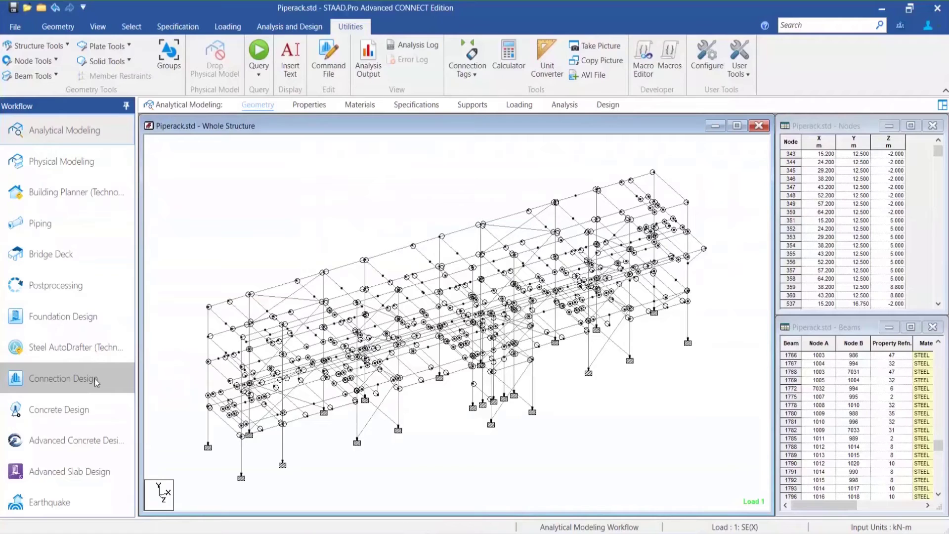
Switch to the Connection Design workflow and dismiss the RAM Connection material validation report.
click(97, 382)
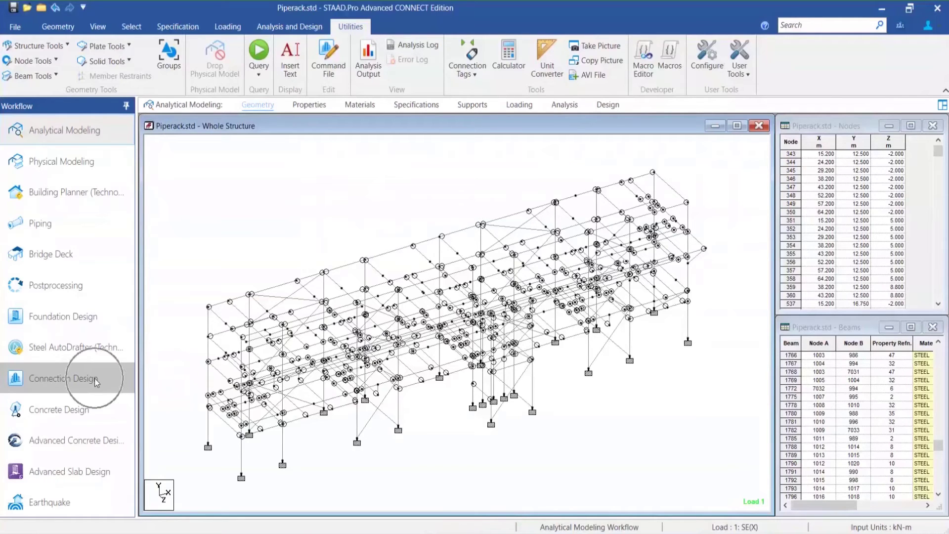
click(96, 381)
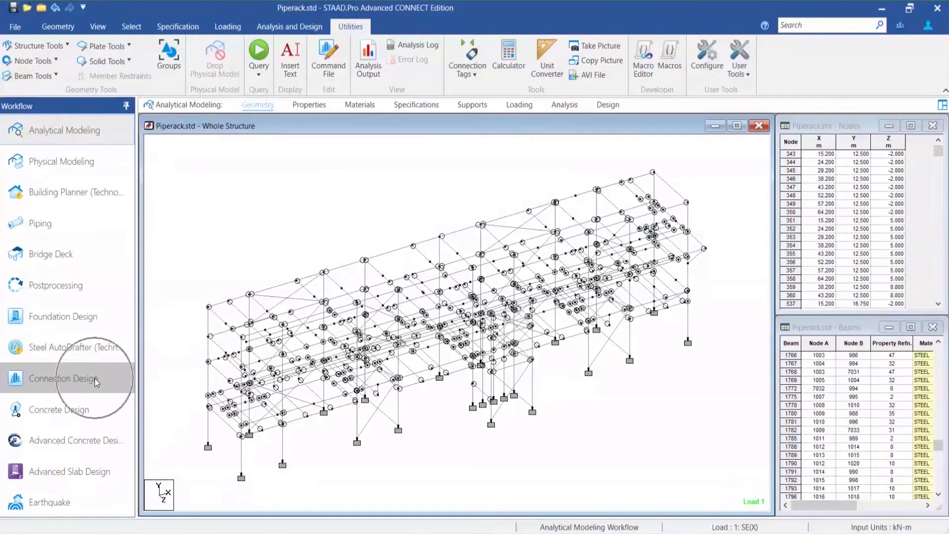
click(96, 381)
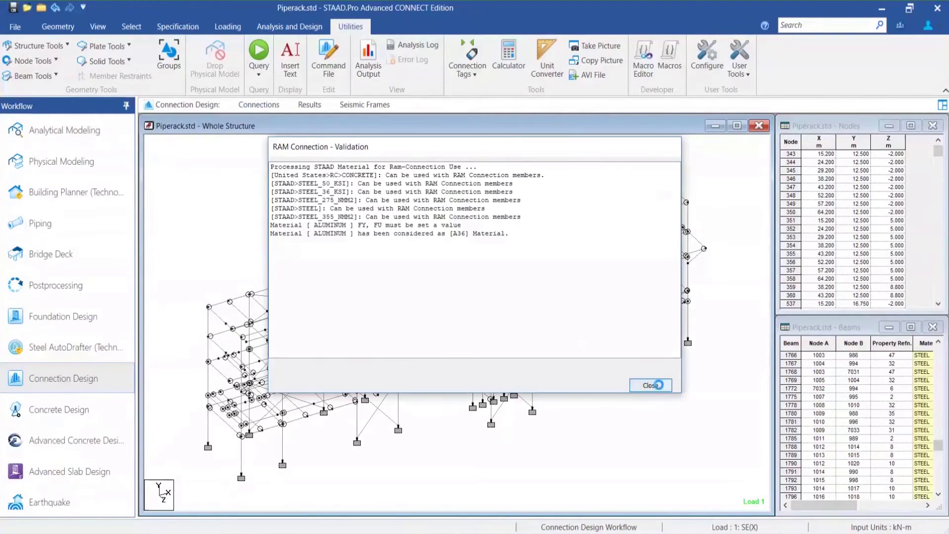
click(660, 385)
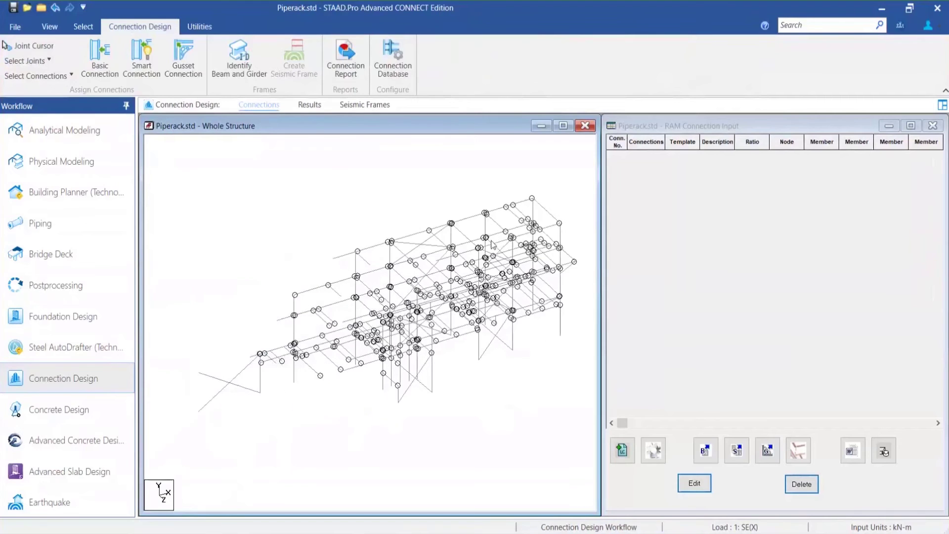
Inspect a beam and its column on the pipe rack's upper edge in an enlarged 3D rendering, then return to the connections layout.
middle_drag(326, 267, 361, 270)
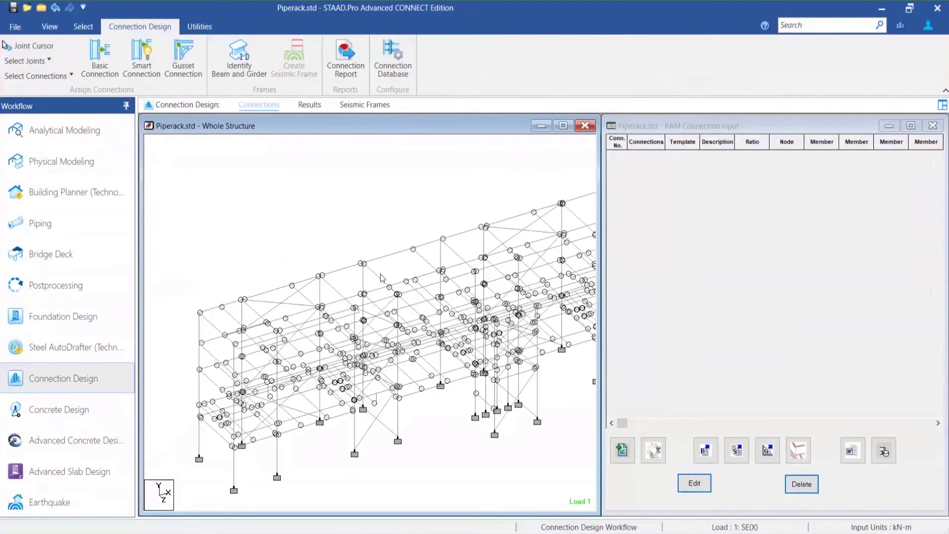
scroll(361, 270, up, 2)
click(361, 264)
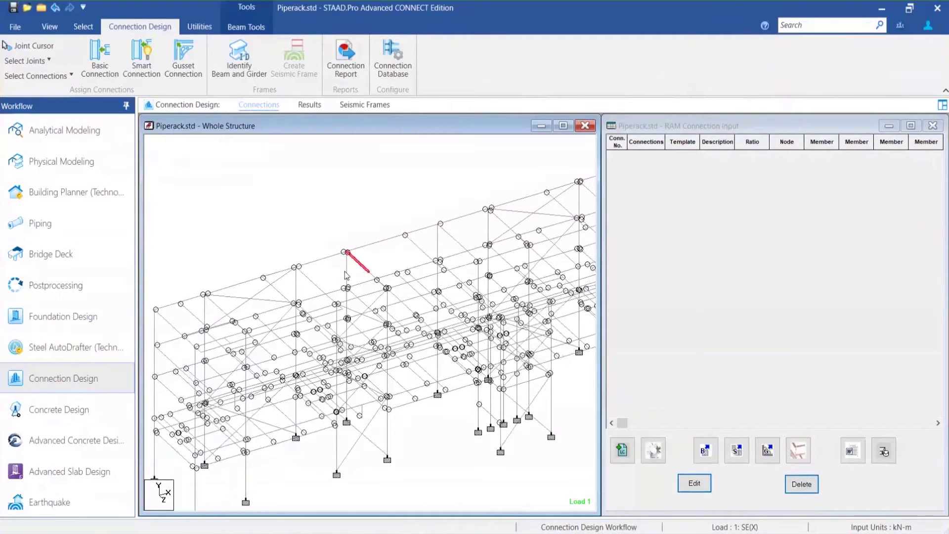
right_click(361, 223)
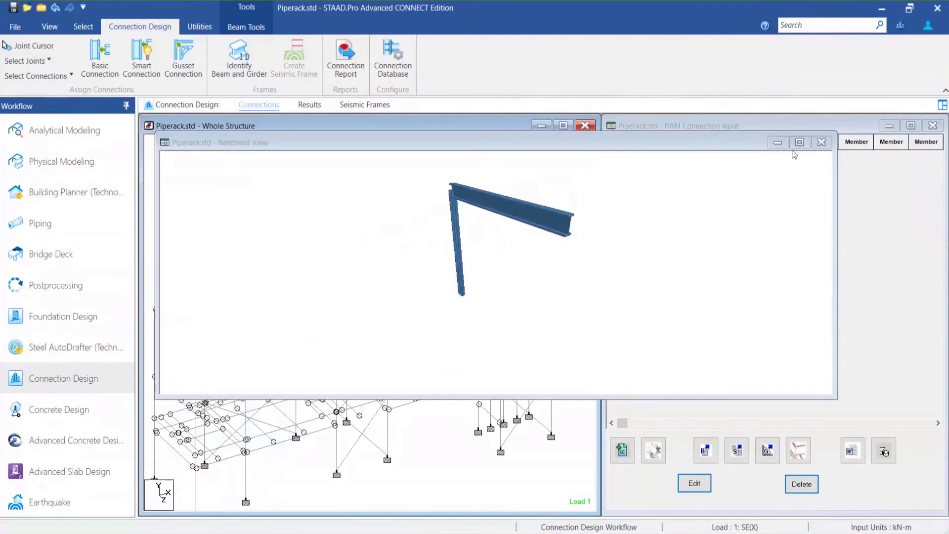
click(800, 141)
drag(555, 208, 566, 297)
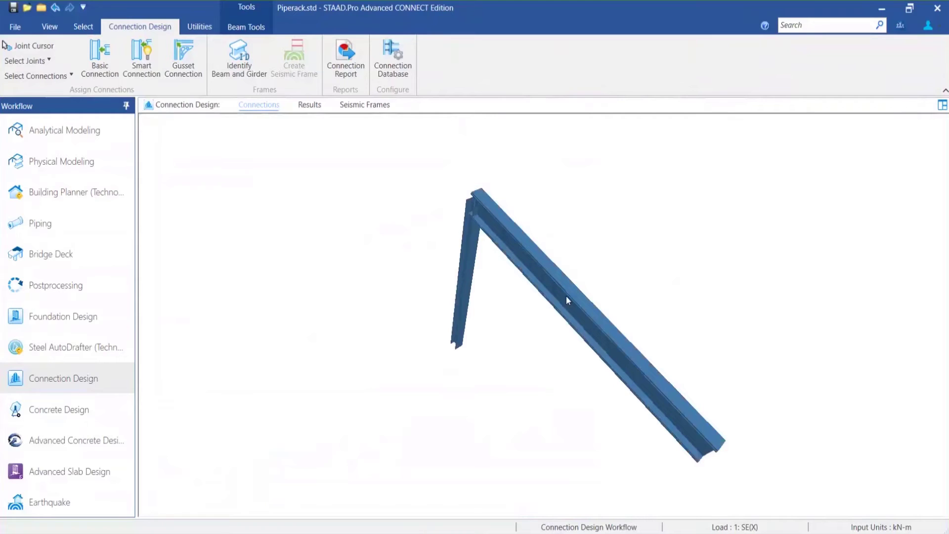
scroll(565, 295, up, 1)
click(260, 108)
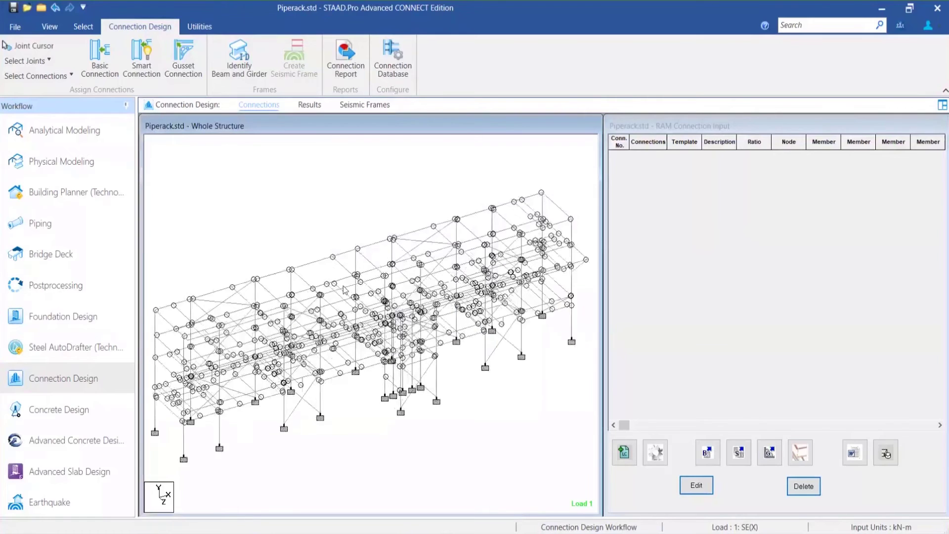
Select the transverse beam and column meeting at an upper-edge joint near midspan, and verify the pair in a 3D rendering.
click(357, 257)
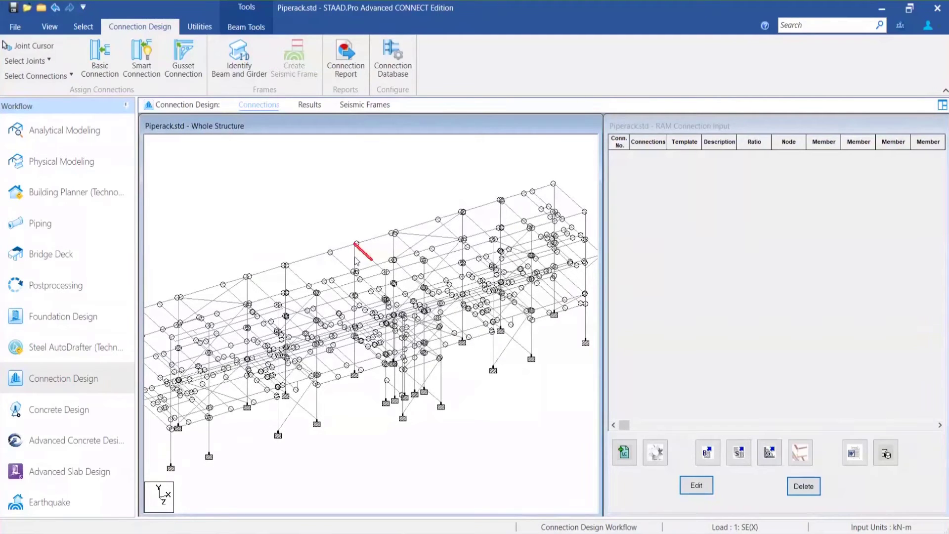
ctrl+click(356, 260)
right_click(381, 237)
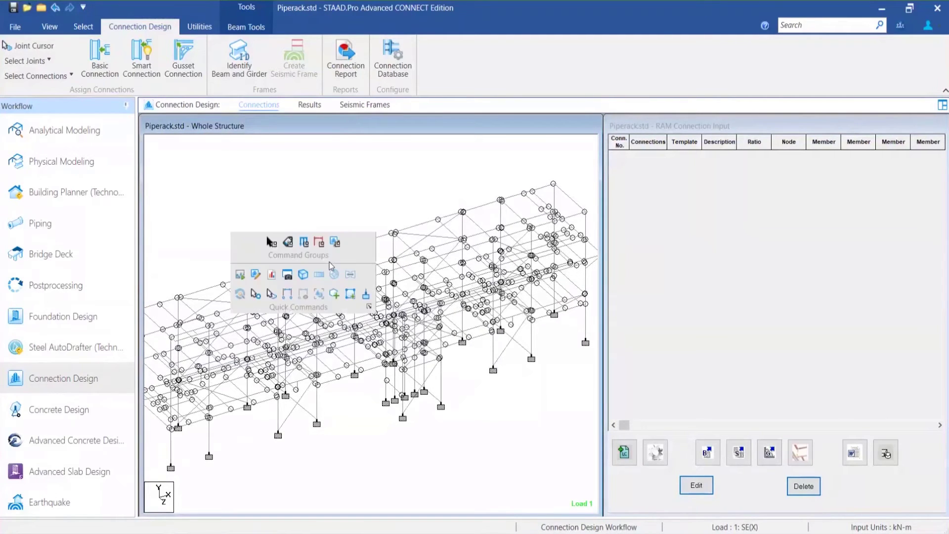
click(303, 274)
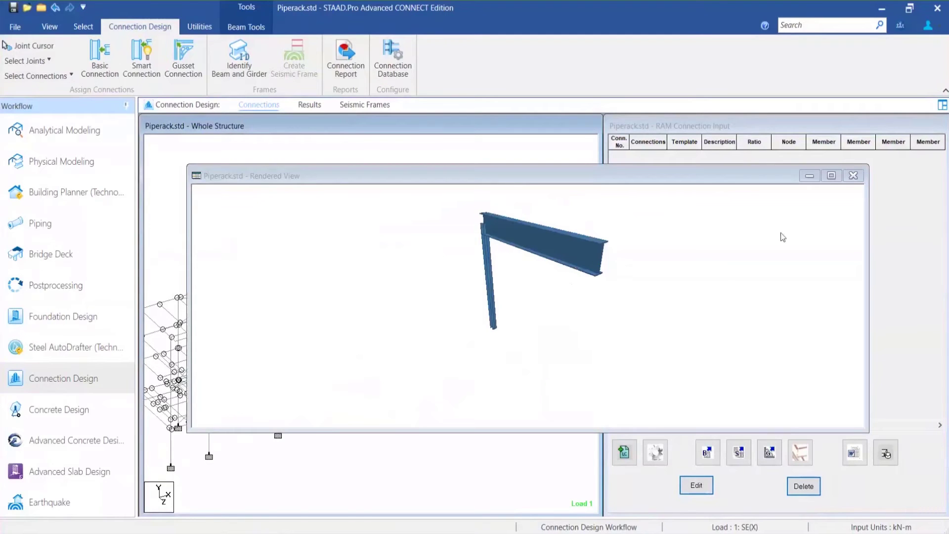
click(570, 267)
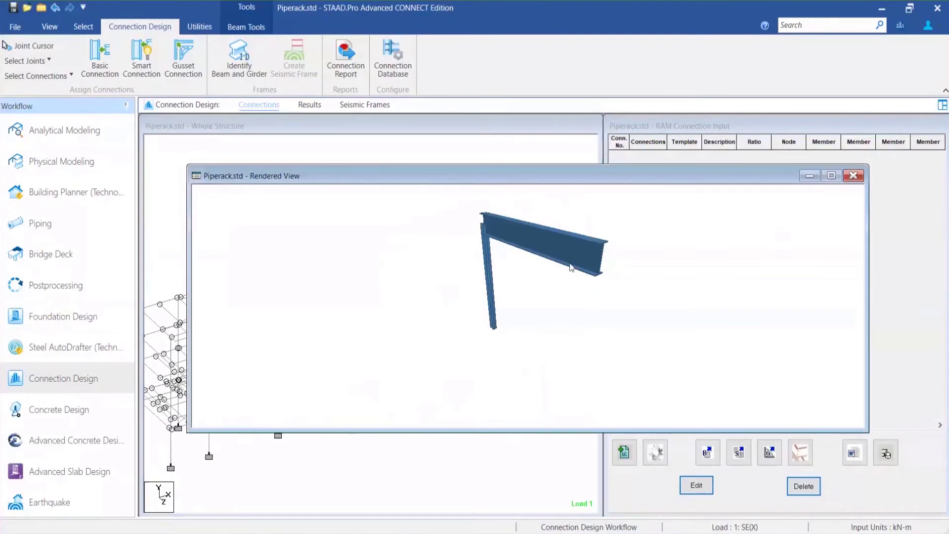
click(860, 177)
scroll(357, 253, up, 3)
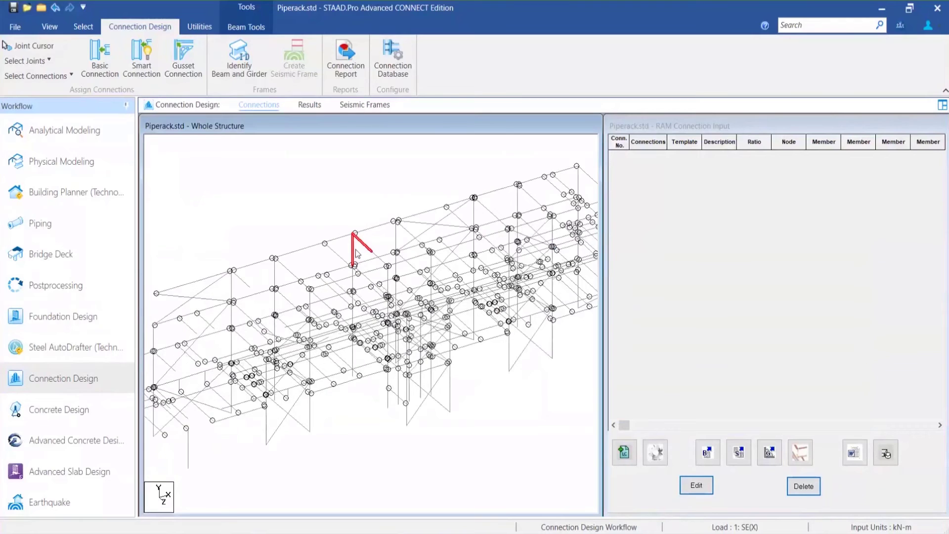
scroll(358, 254, up, 1)
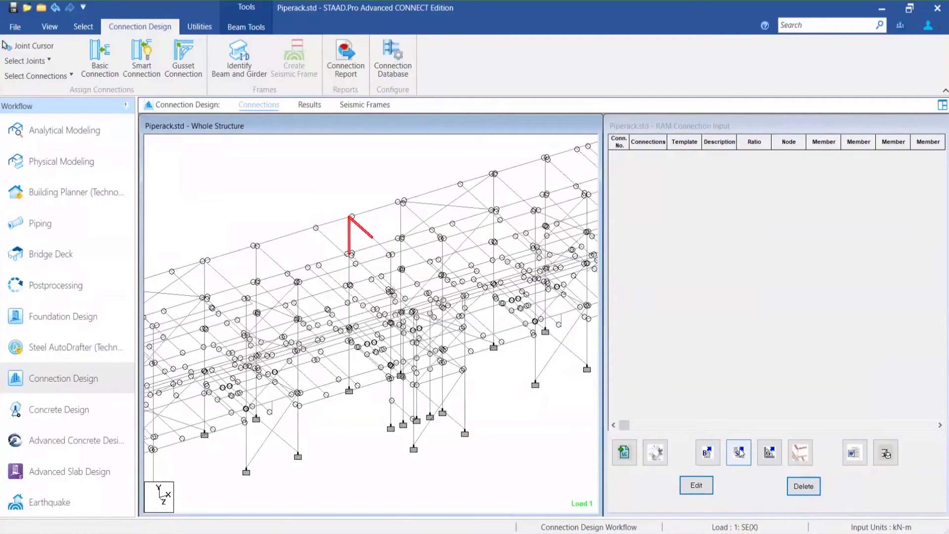
Define the connection design load envelope with only the load combinations, keeping all of them selected.
click(624, 452)
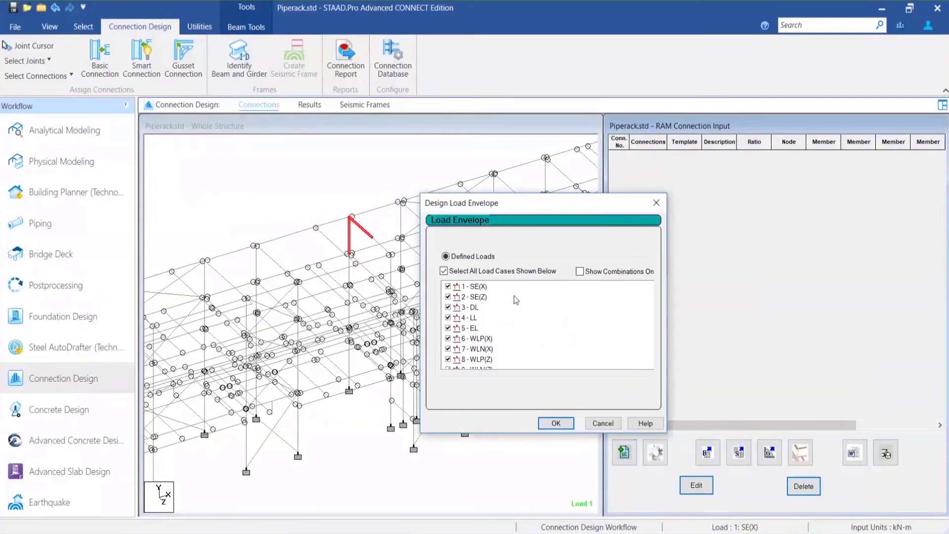
scroll(517, 299, down, 3)
click(592, 276)
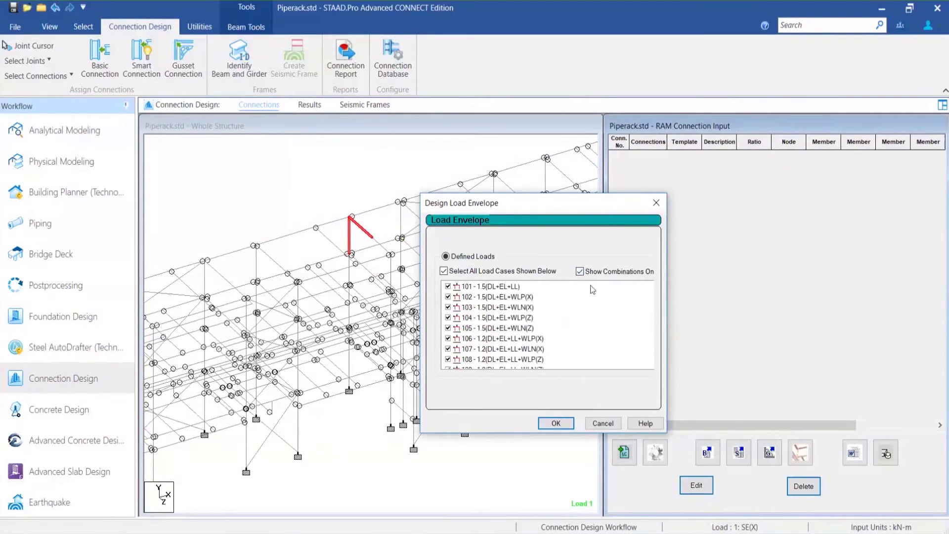
click(556, 424)
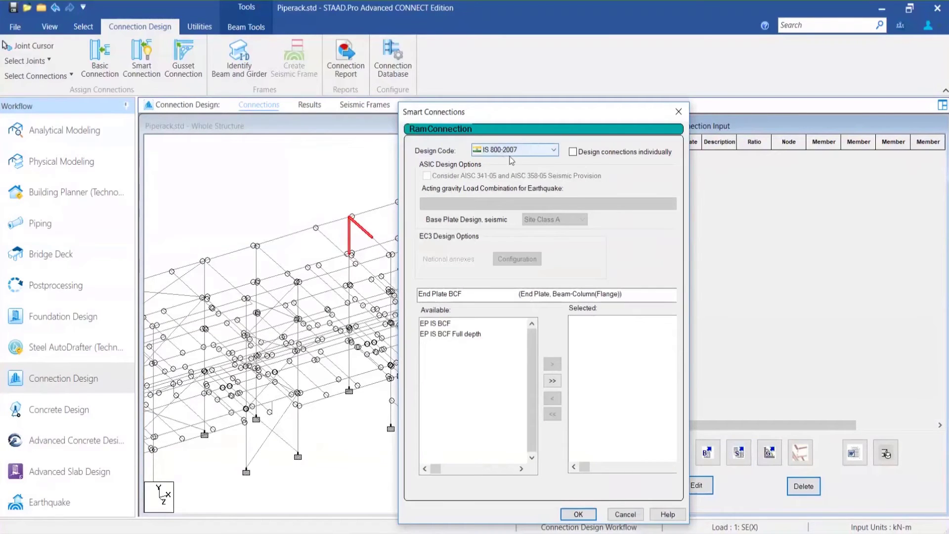
Assign a Moment End Plate BCF - Haunch smart connection using the MEP IS BCF H Flush template, and select its entry in the connection table.
click(476, 295)
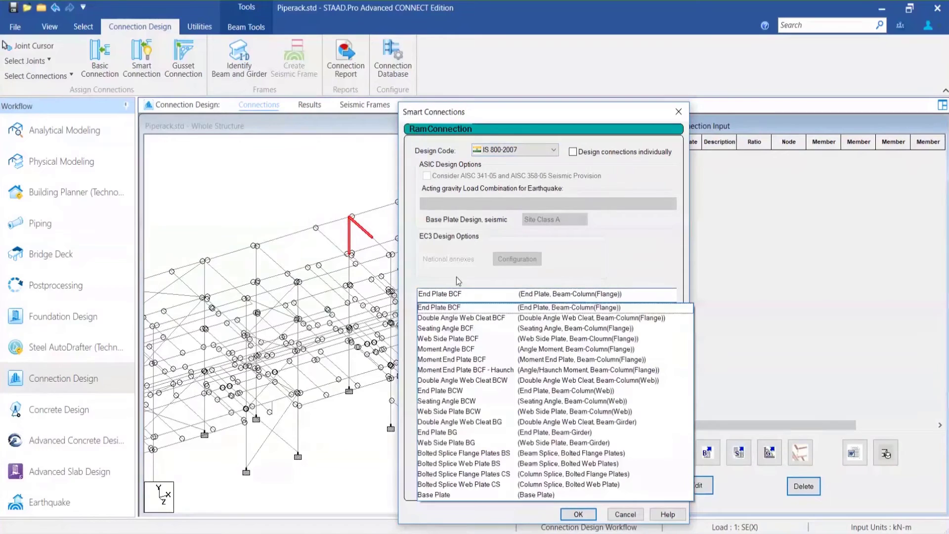
click(463, 371)
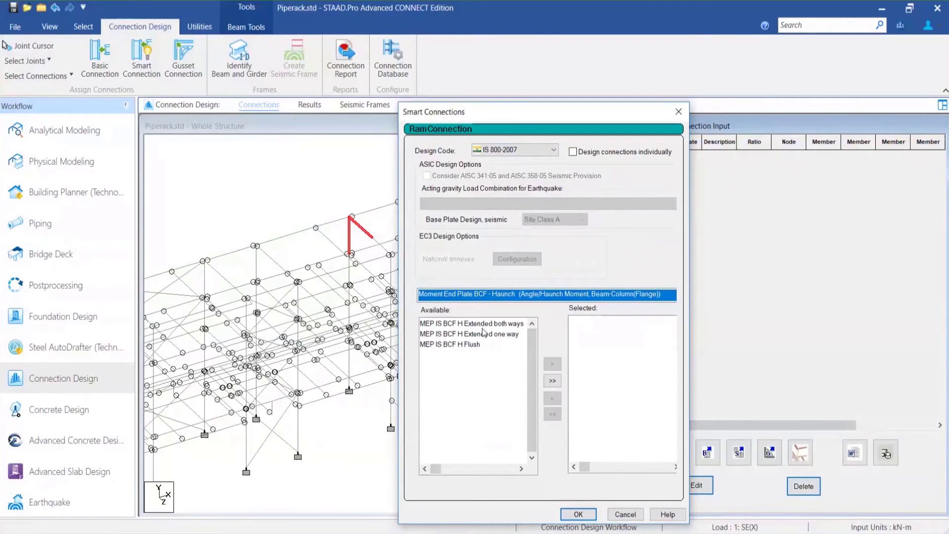
click(474, 346)
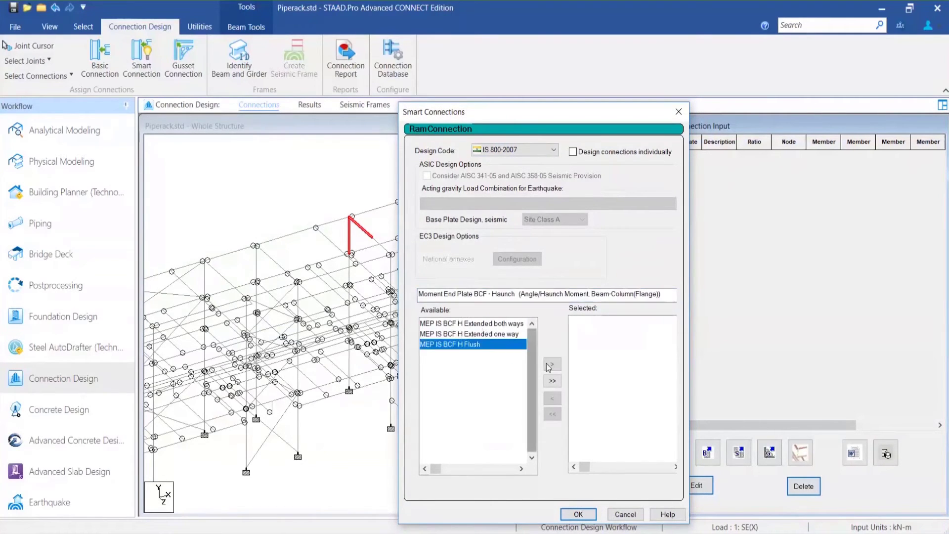
click(553, 364)
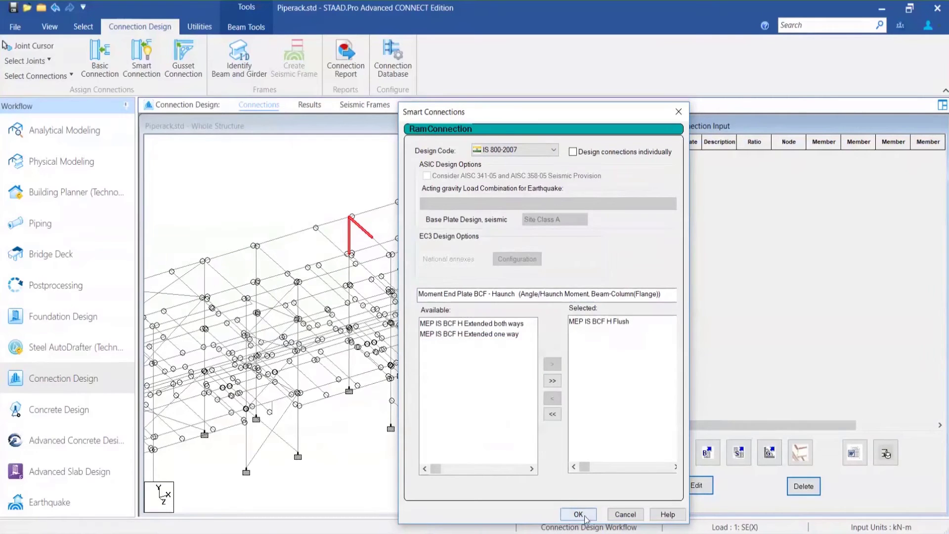
click(578, 514)
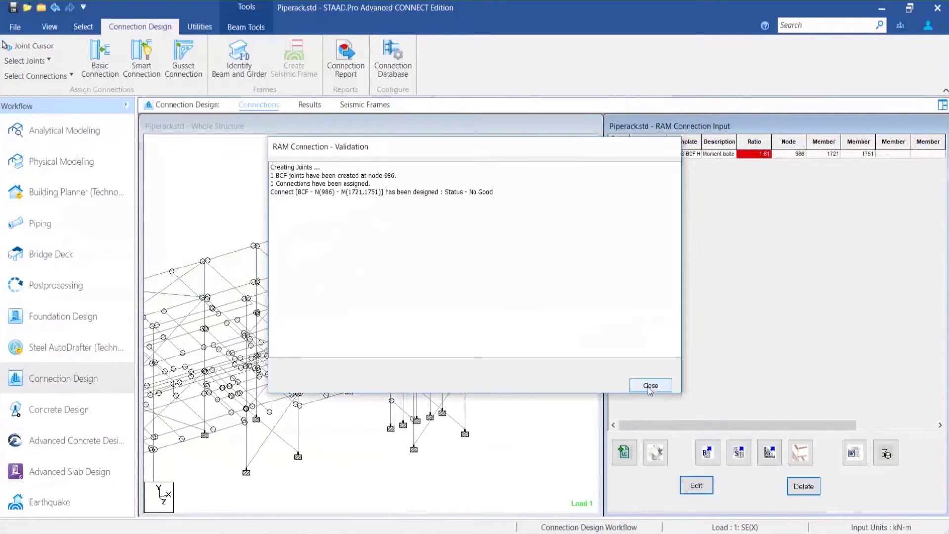
click(651, 385)
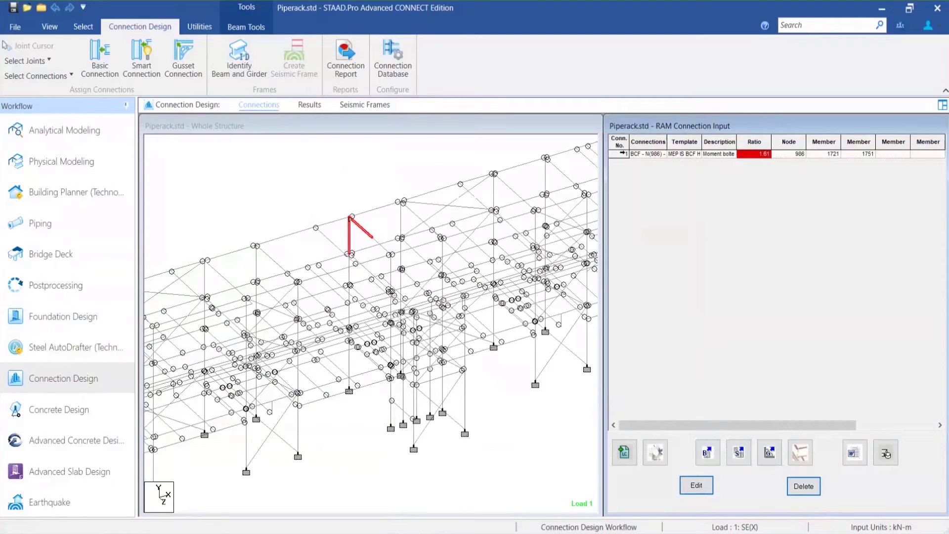
click(623, 154)
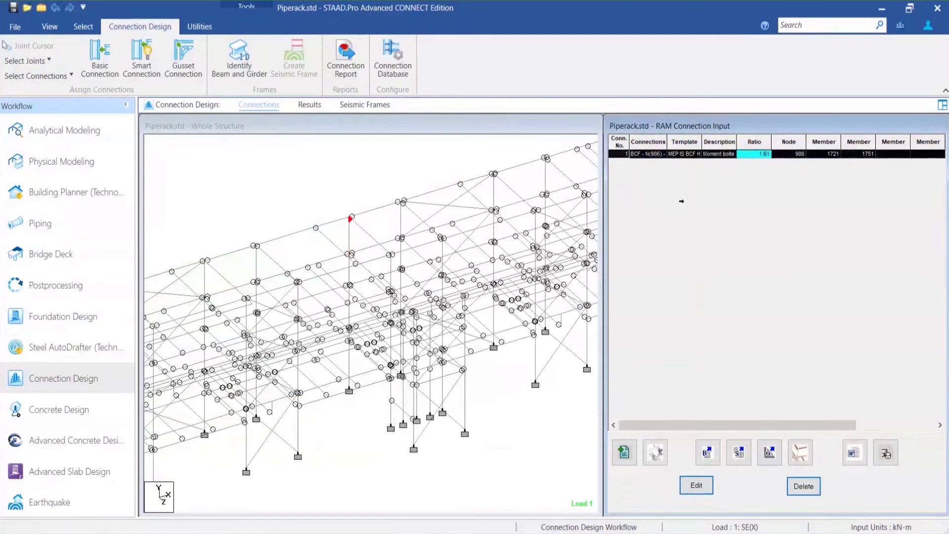
Open the moment end plate connection in Connection Pad and inspect its plate, bolts, beam and column in 3D.
click(886, 453)
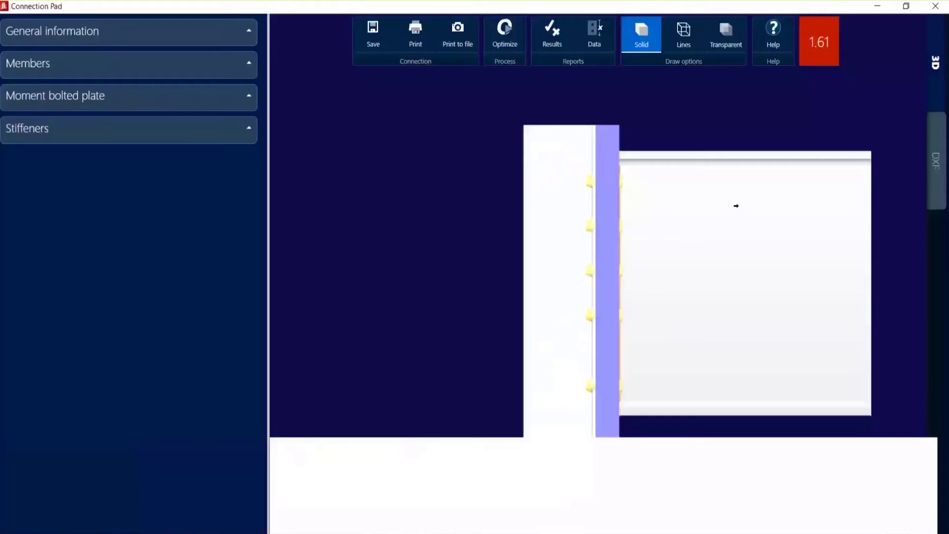
scroll(715, 246, down, 4)
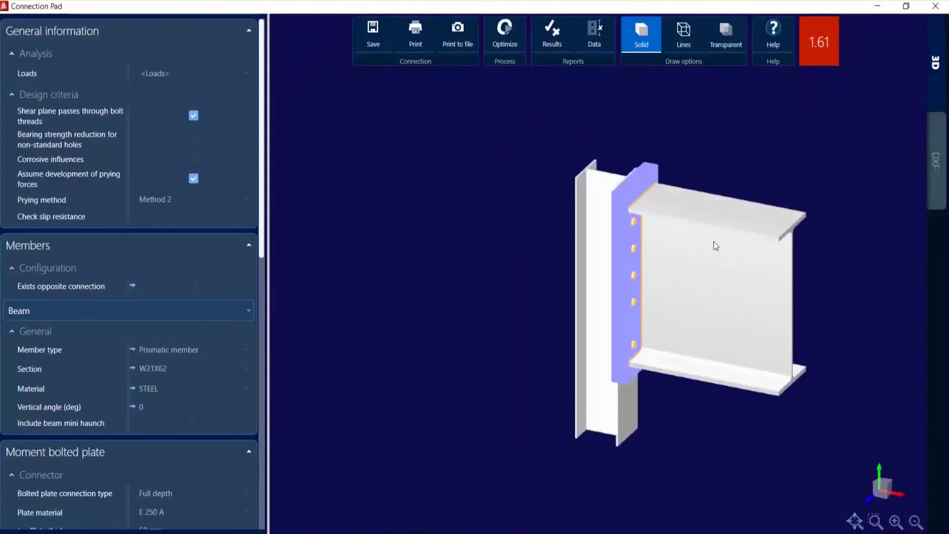
middle_drag(714, 246, 625, 213)
middle_drag(693, 226, 600, 236)
scroll(616, 261, up, 3)
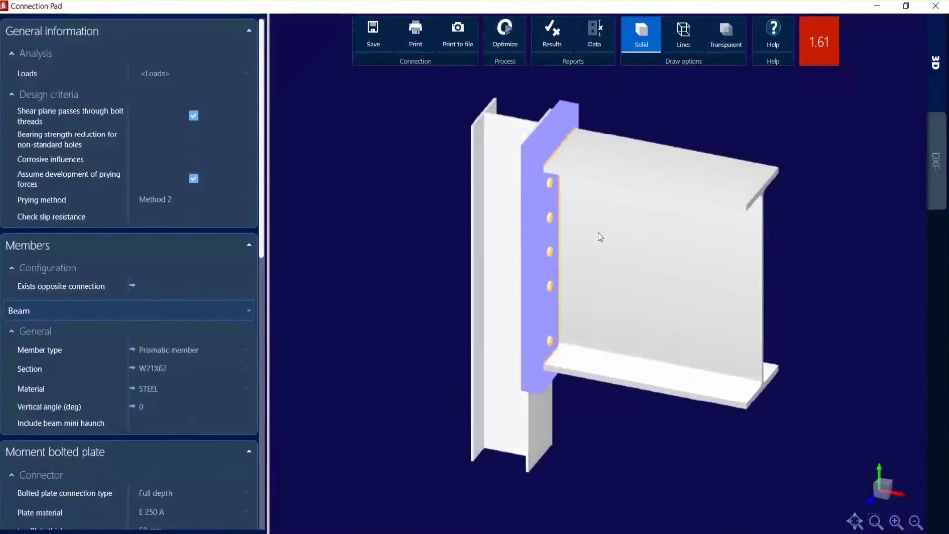
scroll(530, 250, down, 3)
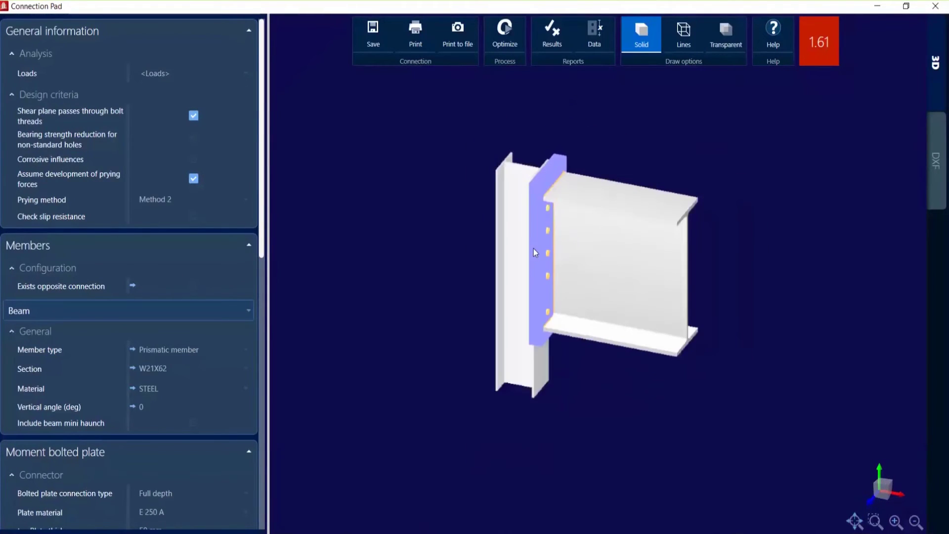
middle_drag(602, 249, 596, 289)
scroll(519, 239, up, 2)
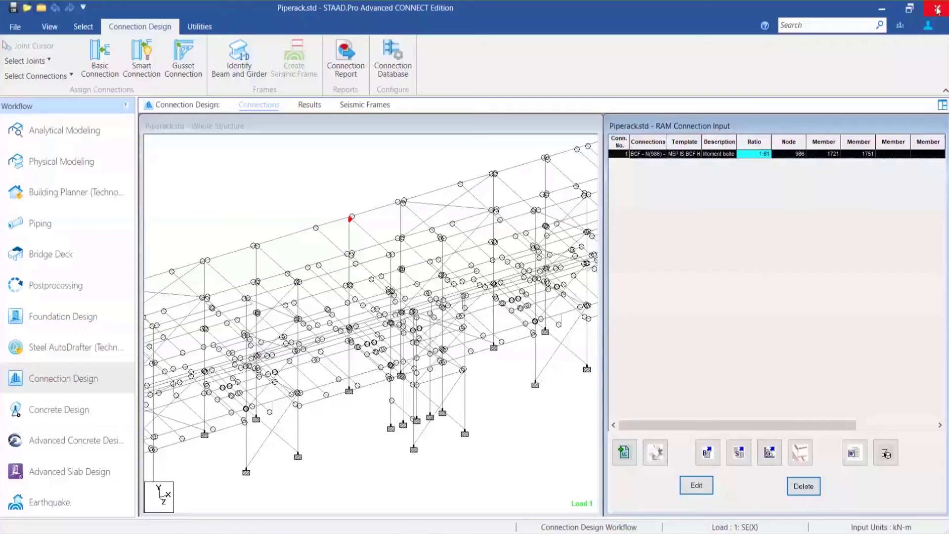
Select the transverse beam and the column that meet at the upper corner joint on the pipe rack's far end.
middle_drag(444, 211, 322, 217)
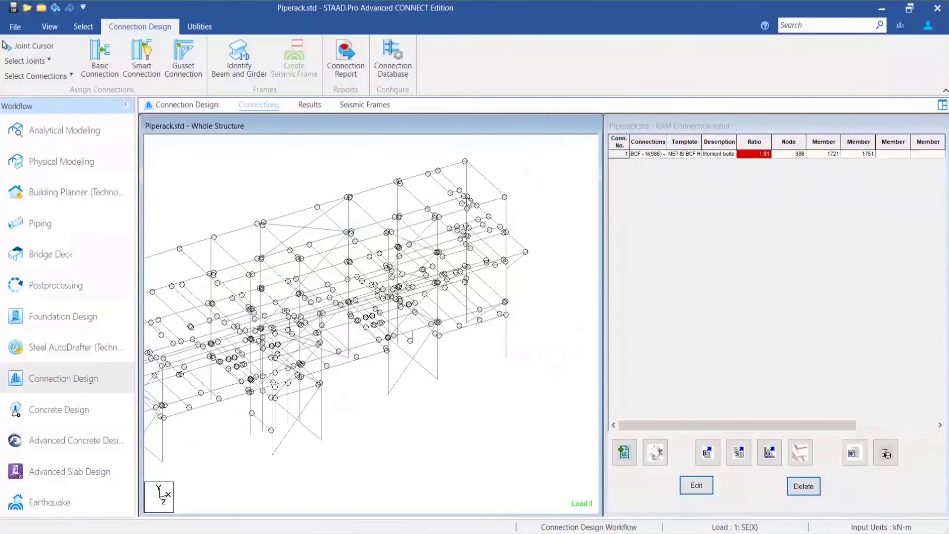
scroll(470, 176, up, 1)
click(471, 176)
ctrl+click(484, 172)
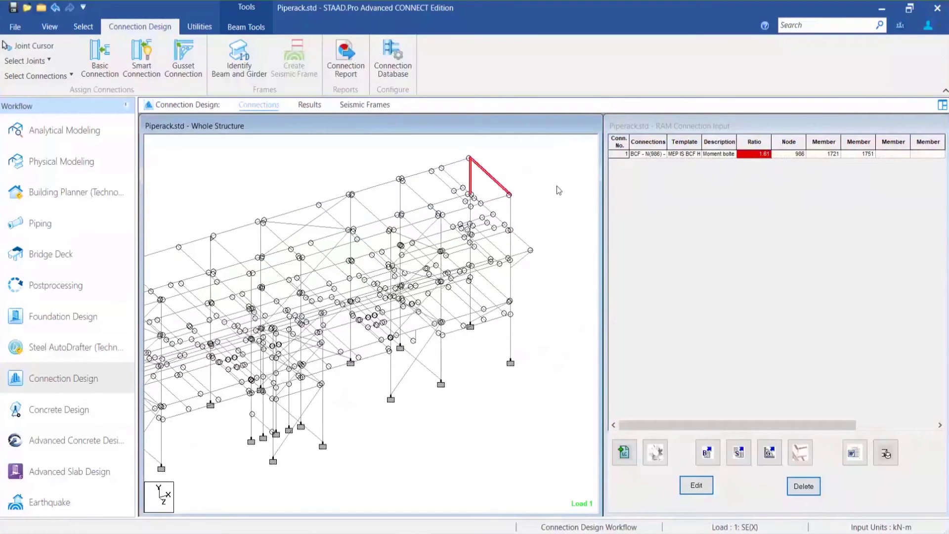
Inspect how the selected beam frames into its column in an enlarged 3D rendering, and return to the connections layout.
key(space)
click(472, 230)
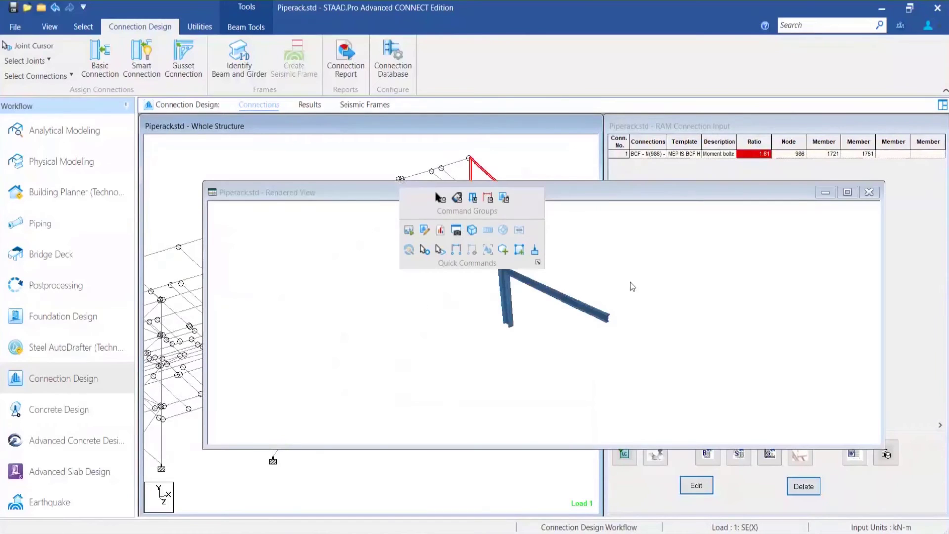
click(847, 192)
scroll(476, 286, up, 3)
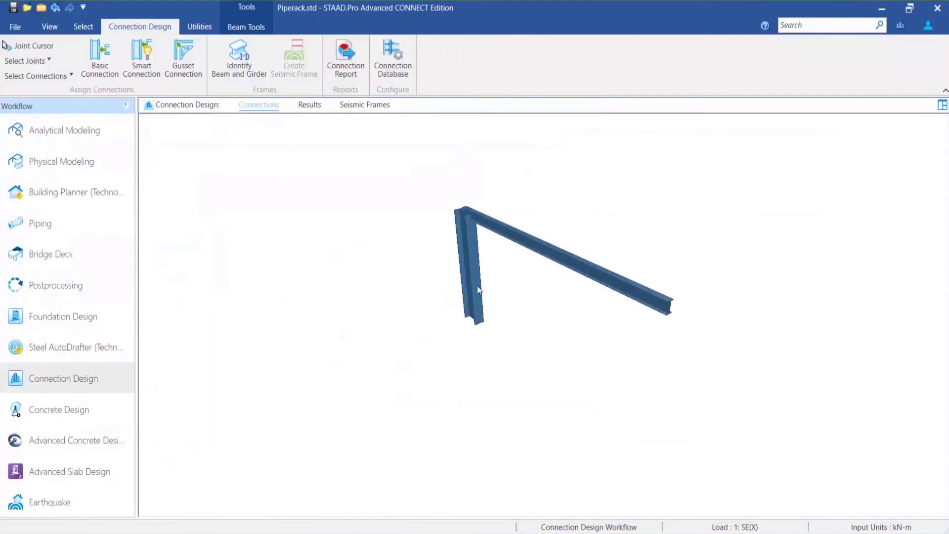
middle_drag(453, 224, 498, 268)
scroll(469, 254, up, 2)
drag(469, 254, 487, 277)
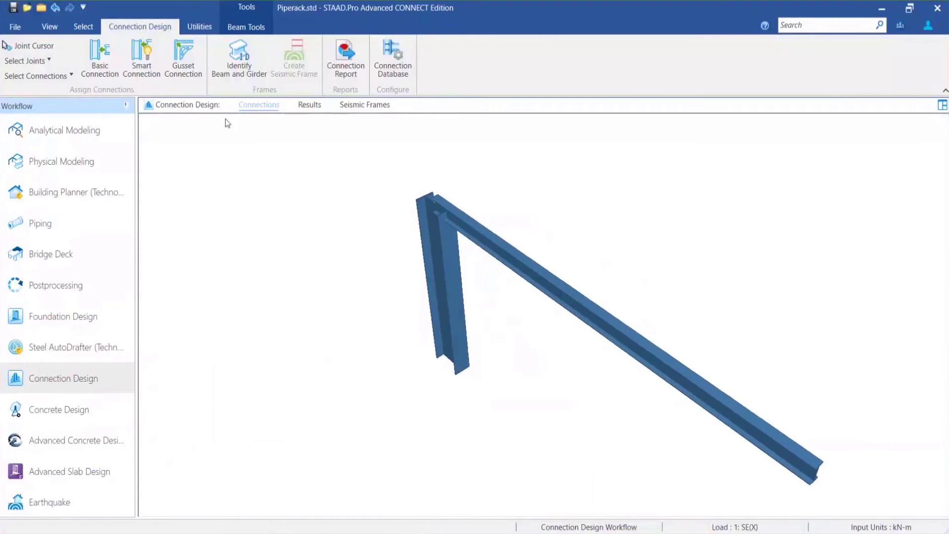
click(263, 107)
Assign a Moment End Plate BCF - Haunch smart connection to the selected pair using the MEP IS BCF H Flush template.
click(739, 452)
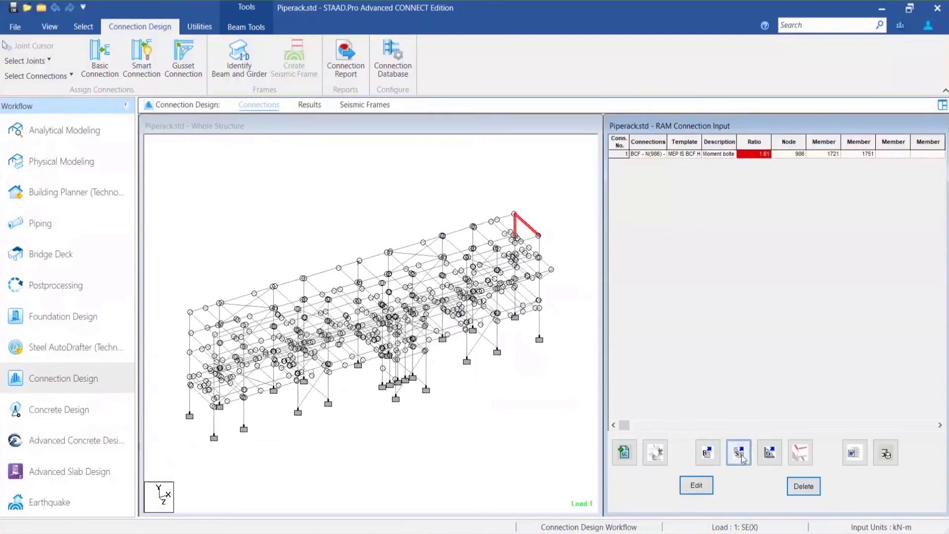
click(480, 294)
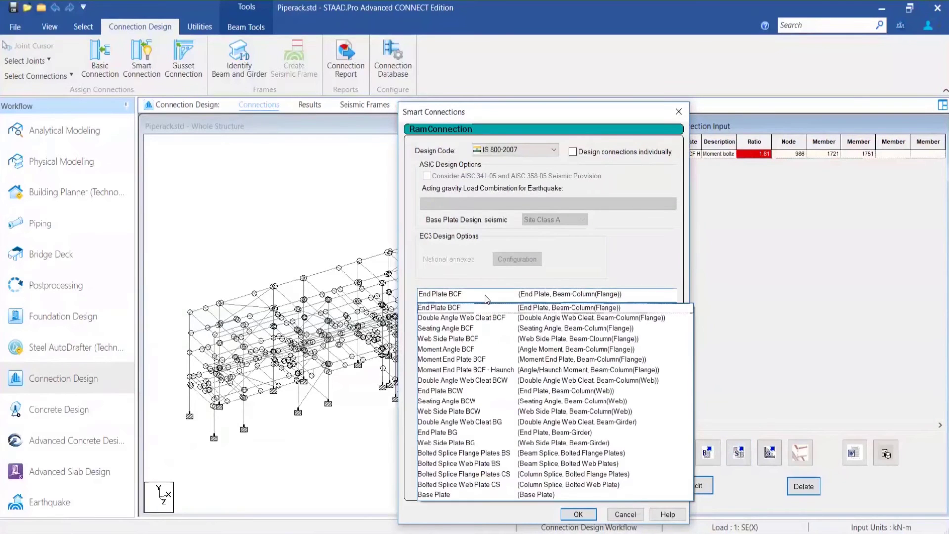
click(473, 364)
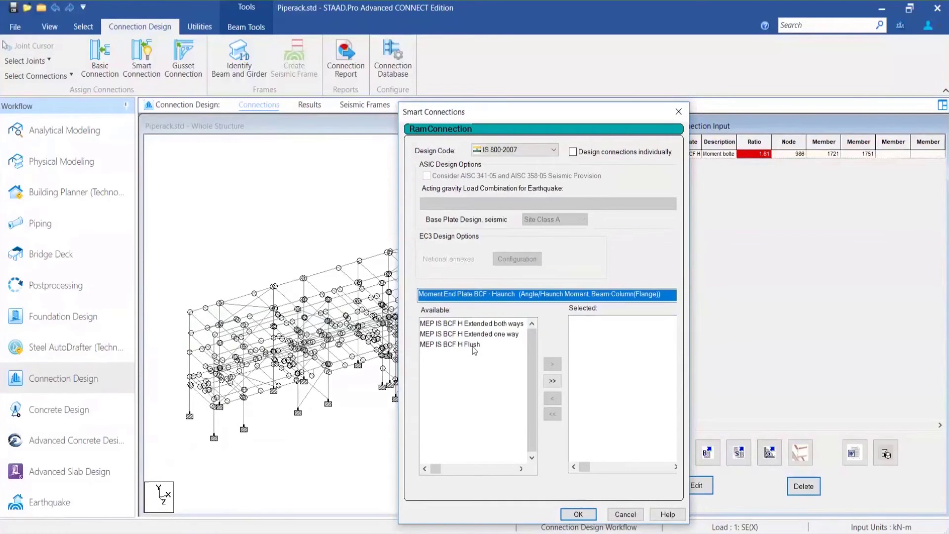
click(473, 345)
click(553, 364)
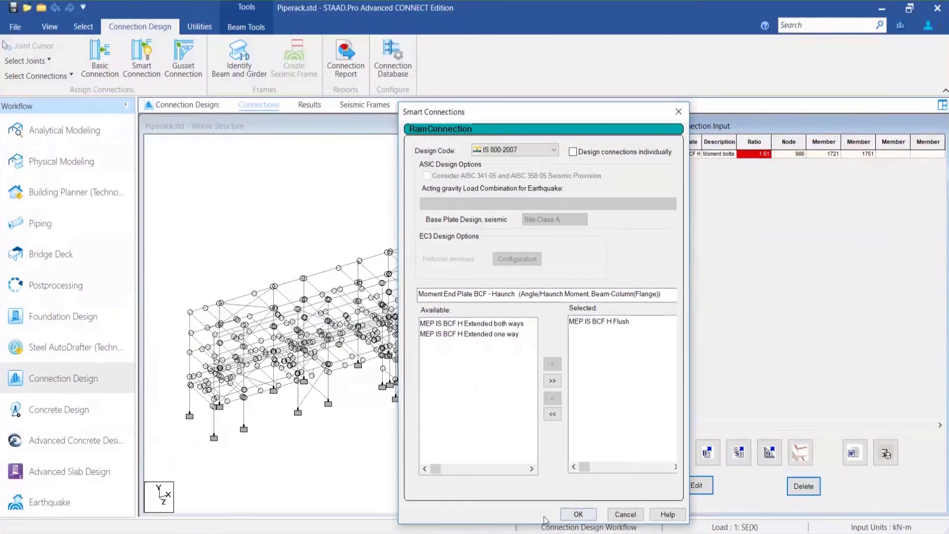
click(578, 515)
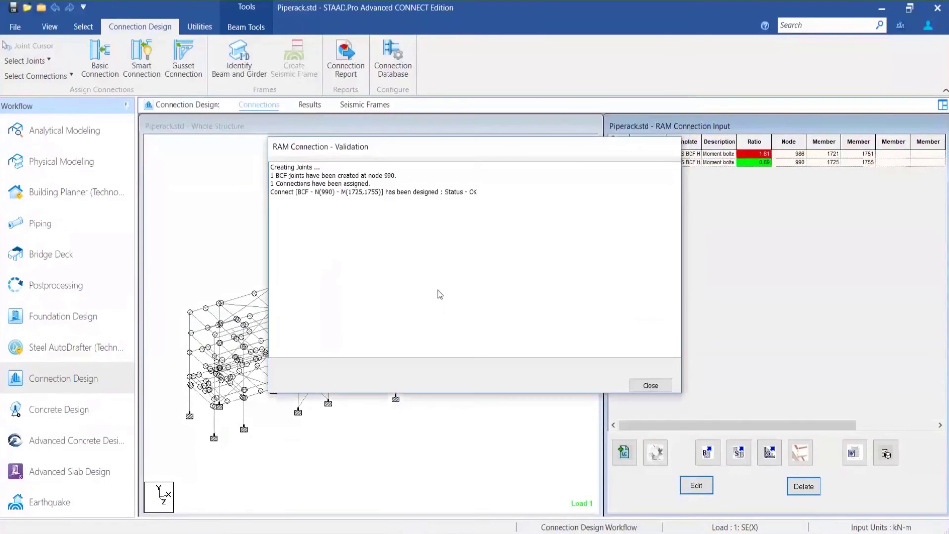
click(651, 385)
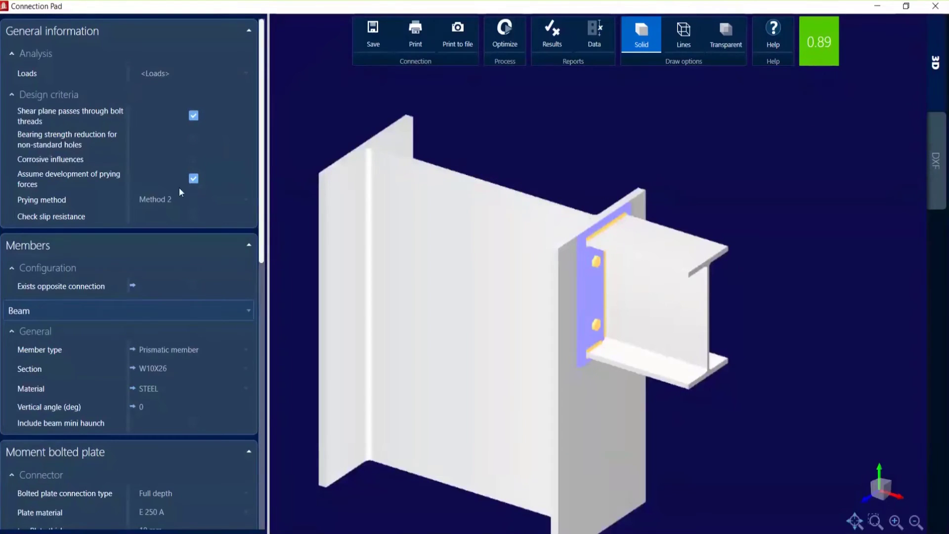
Try a 20 mm thickness for the moment bolted plate, and set it back to 10 mm.
scroll(205, 291, down, 3)
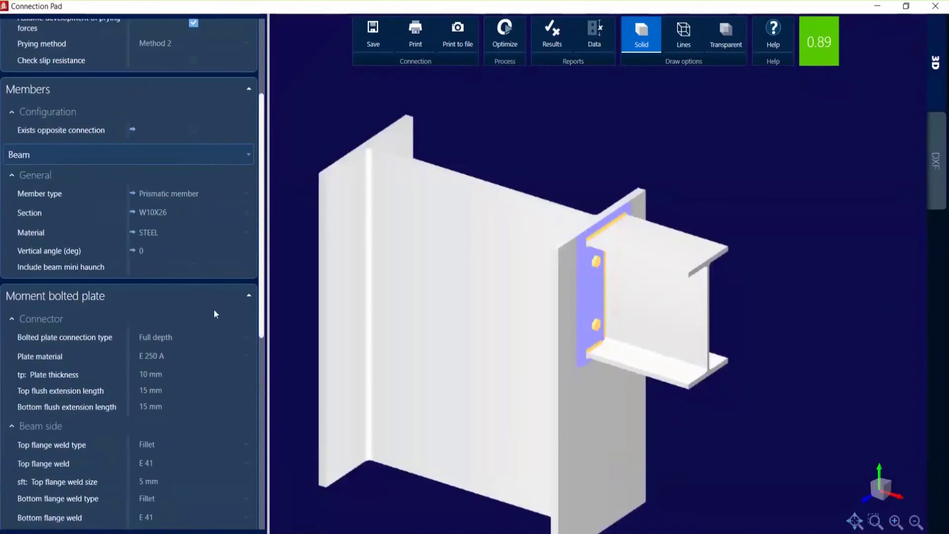
scroll(213, 310, down, 2)
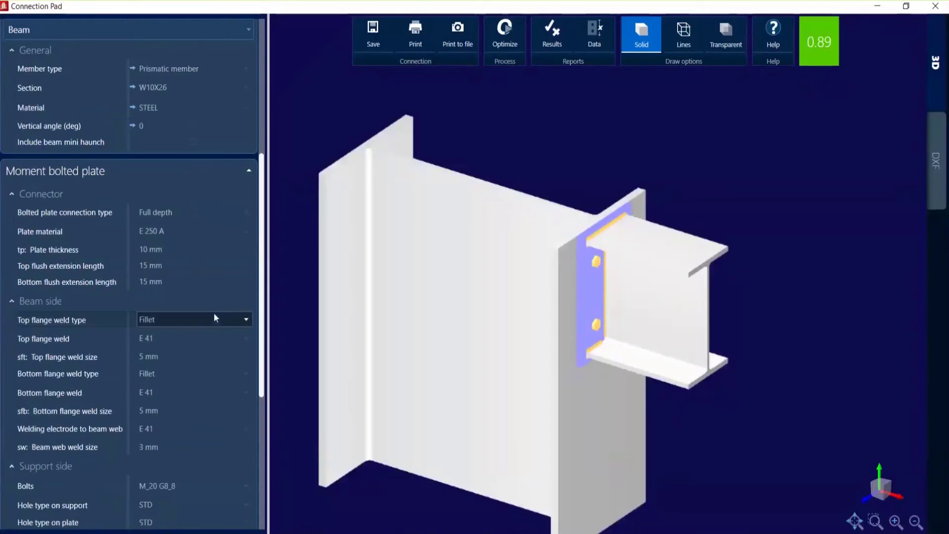
click(178, 246)
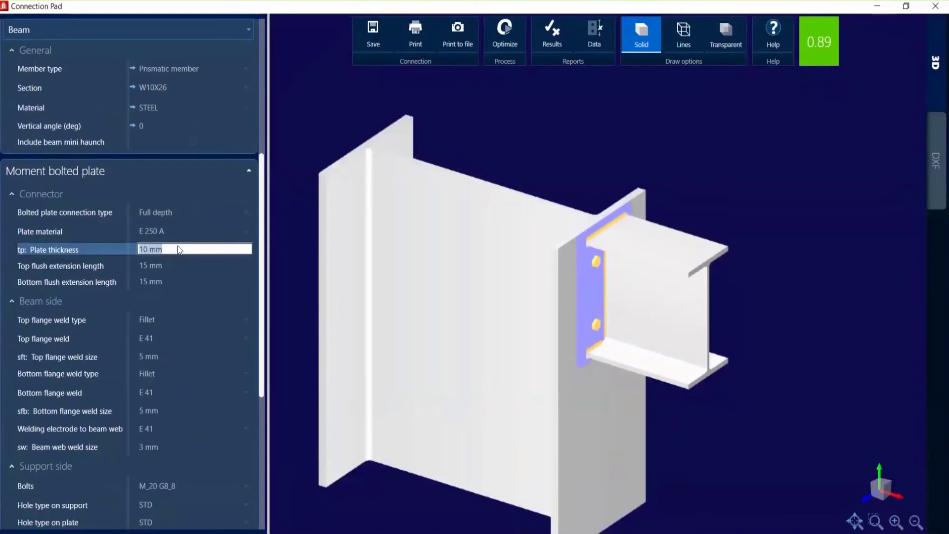
text(20)
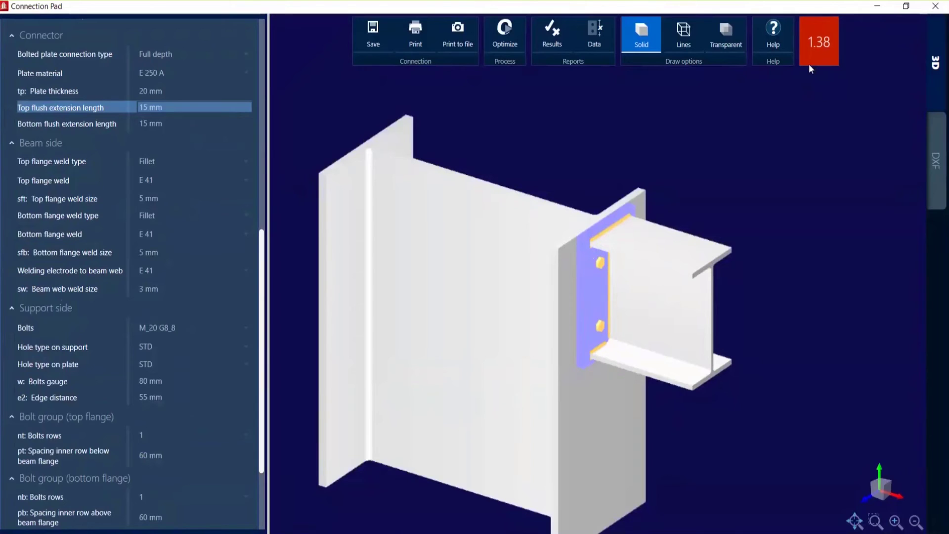
click(199, 93)
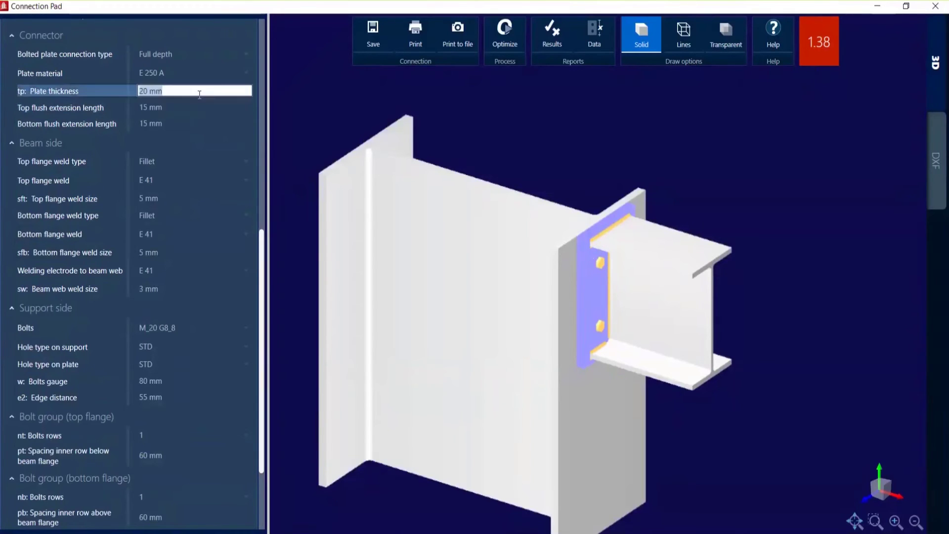
text(10)
key(Return)
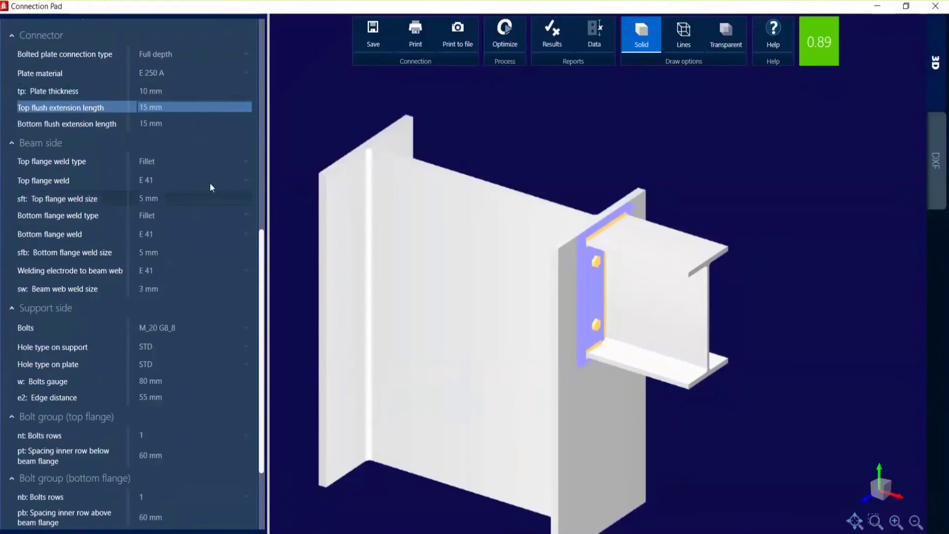
Review the bolt country groups and the Indian bolt sizes available for the support side, without choosing a different bolt.
scroll(208, 213, down, 3)
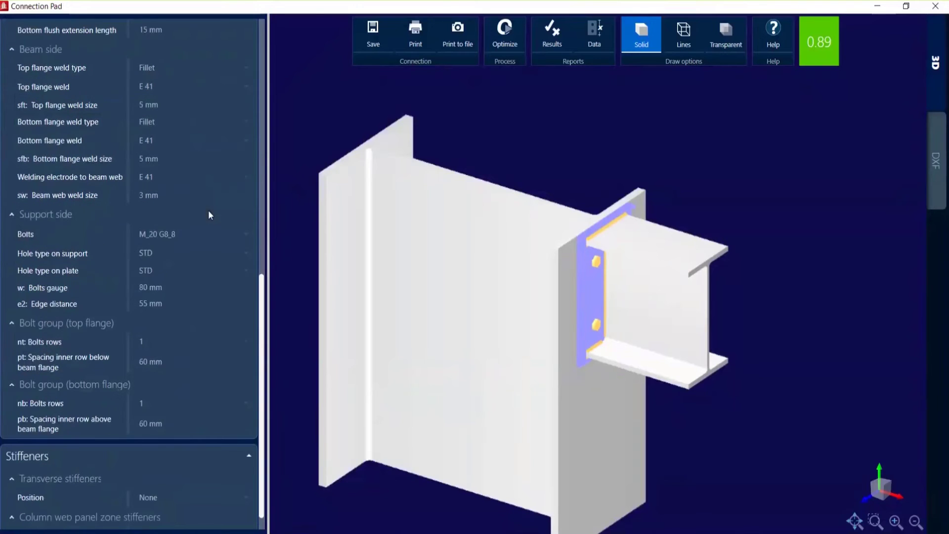
click(208, 234)
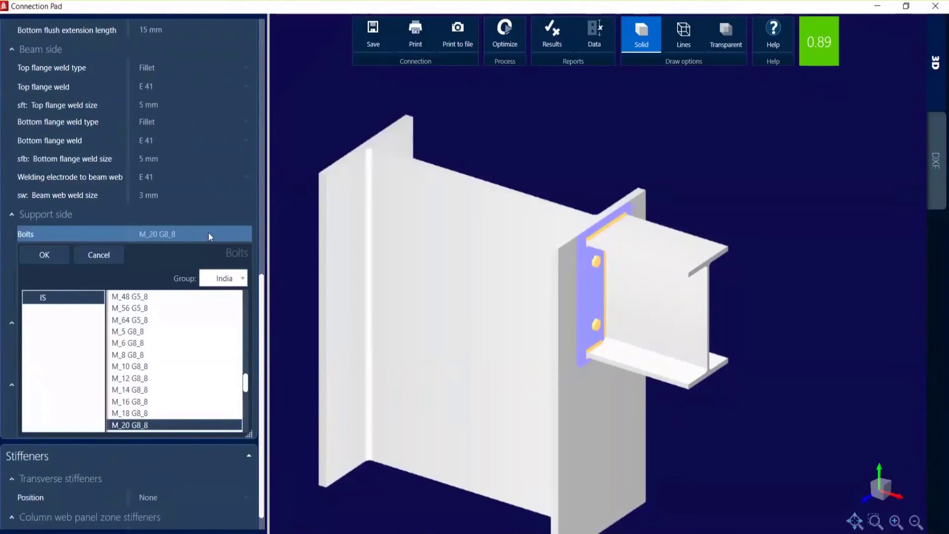
click(228, 279)
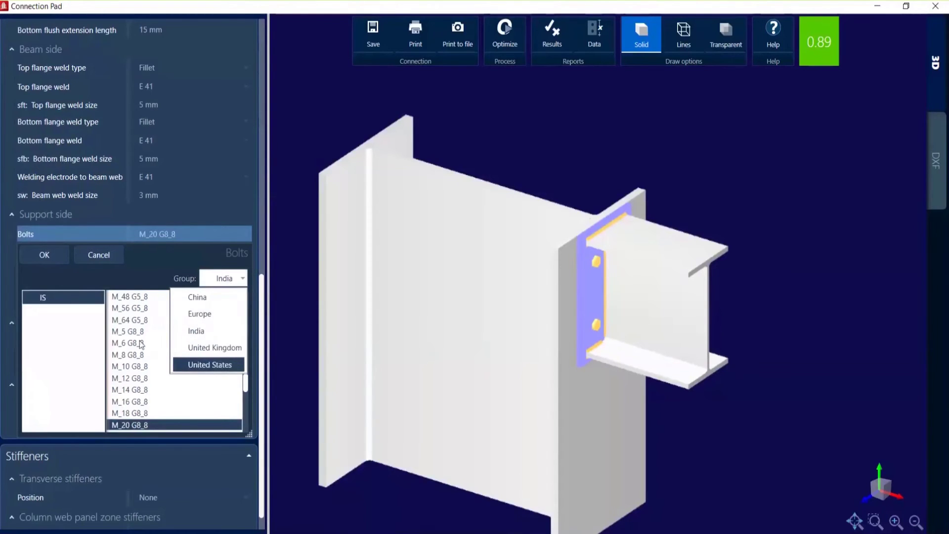
scroll(161, 336, up, 10)
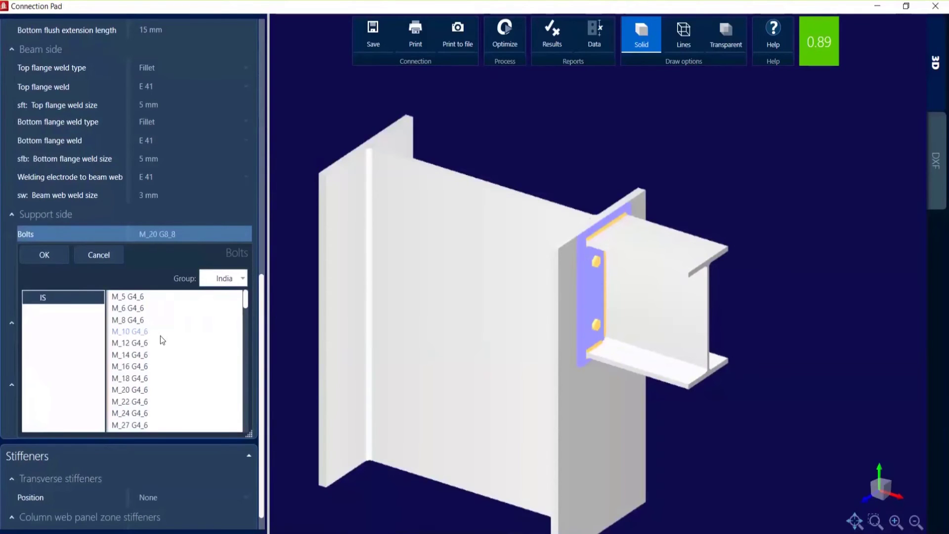
scroll(160, 336, down, 10)
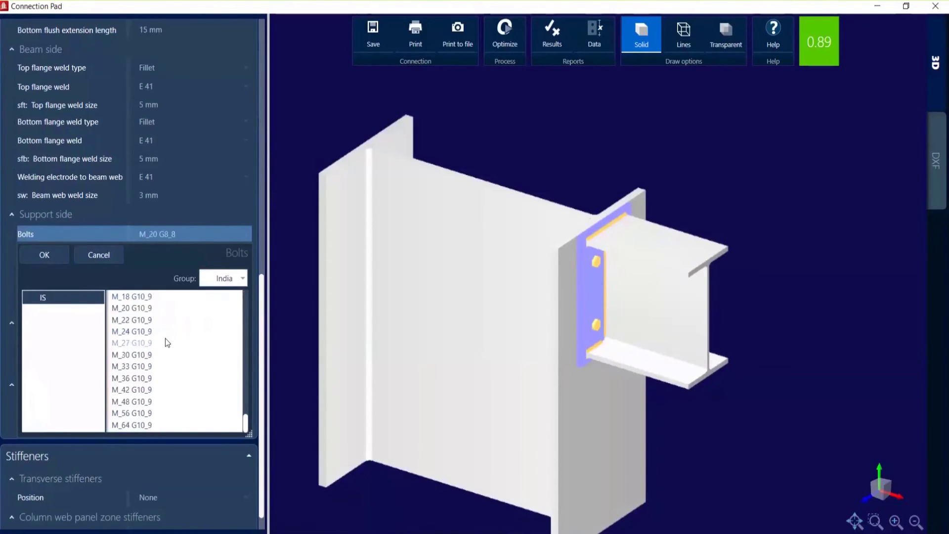
click(318, 126)
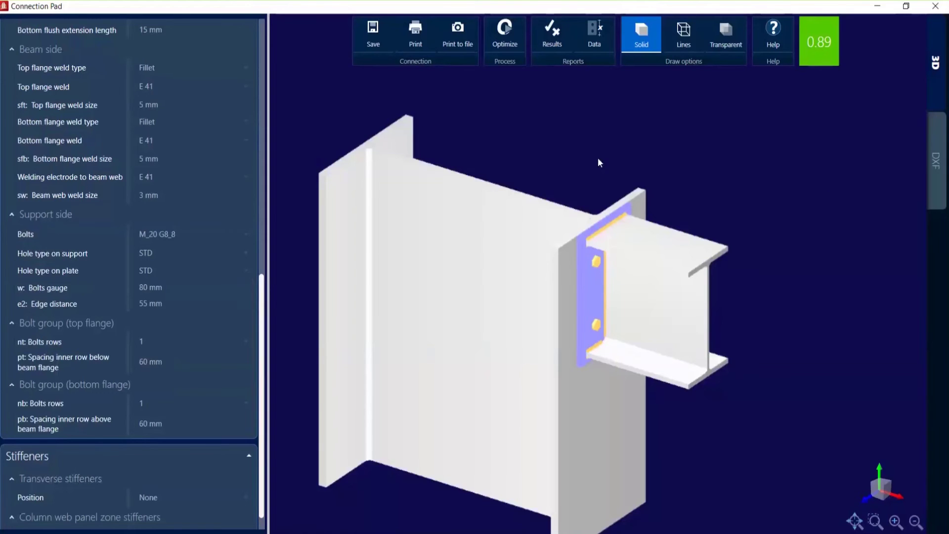
Include a beam mini haunch in the W10X26 beam's general settings.
scroll(159, 206, up, 3)
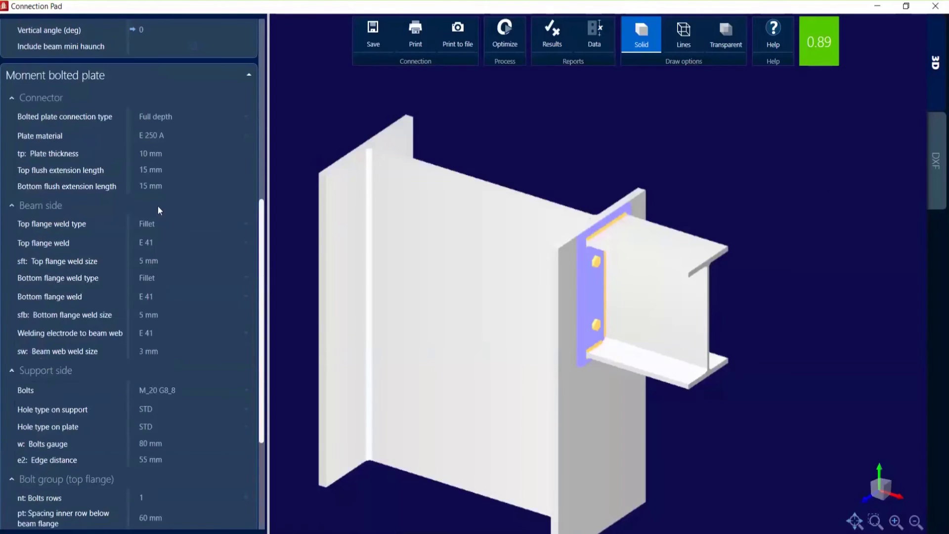
scroll(158, 205, up, 3)
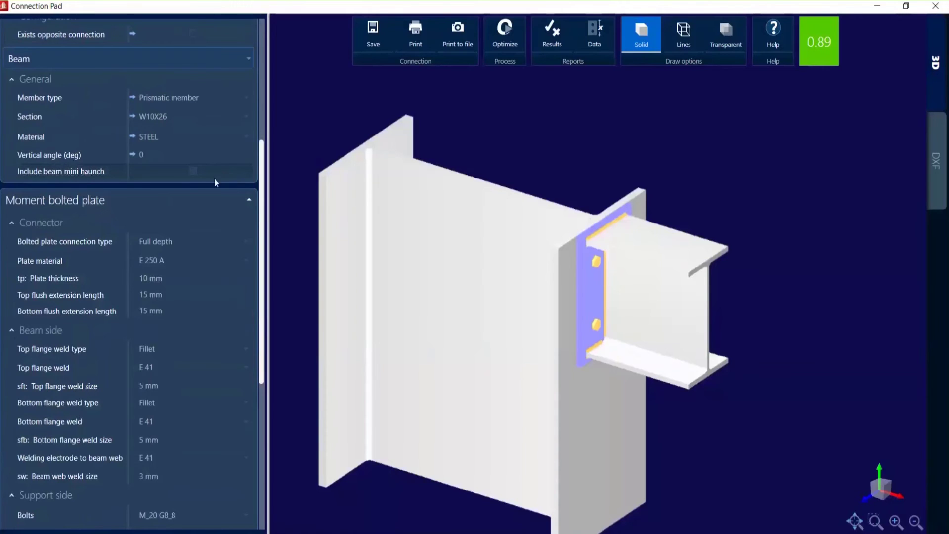
click(184, 174)
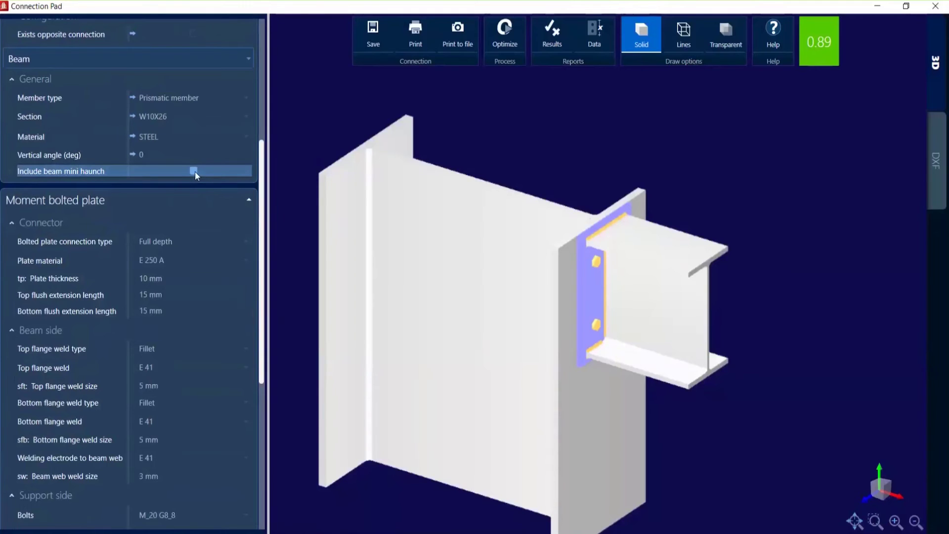
key(space)
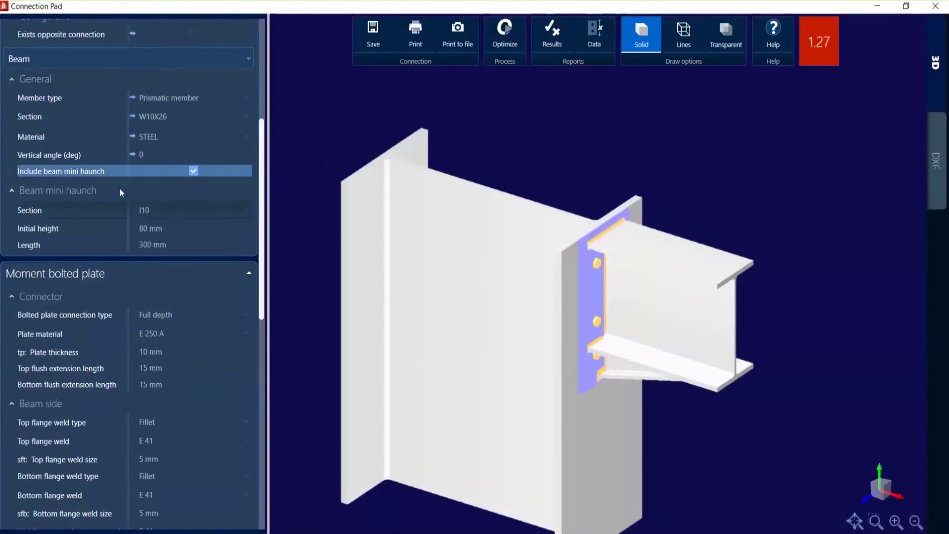
Set the beam mini haunch's initial height to 150 mm and its length to 450 mm.
click(187, 229)
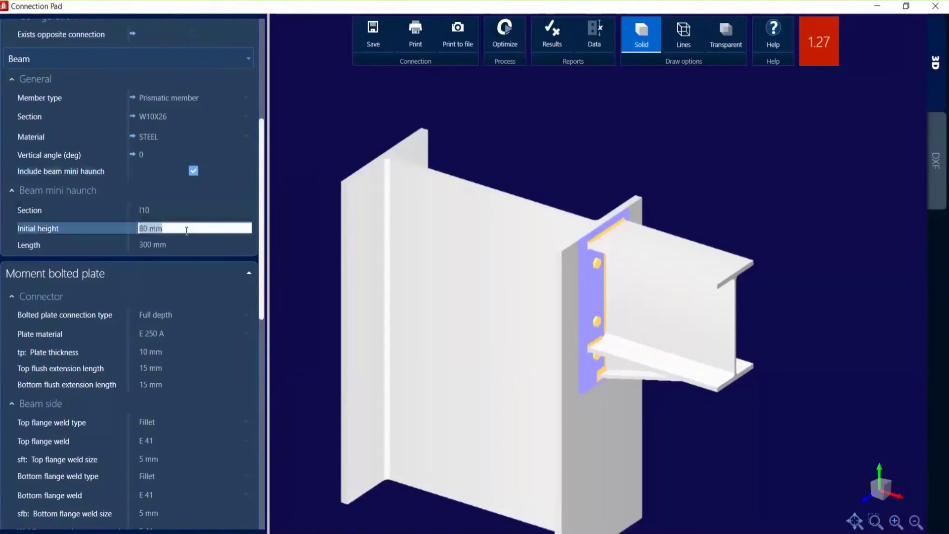
text(150)
key(Tab)
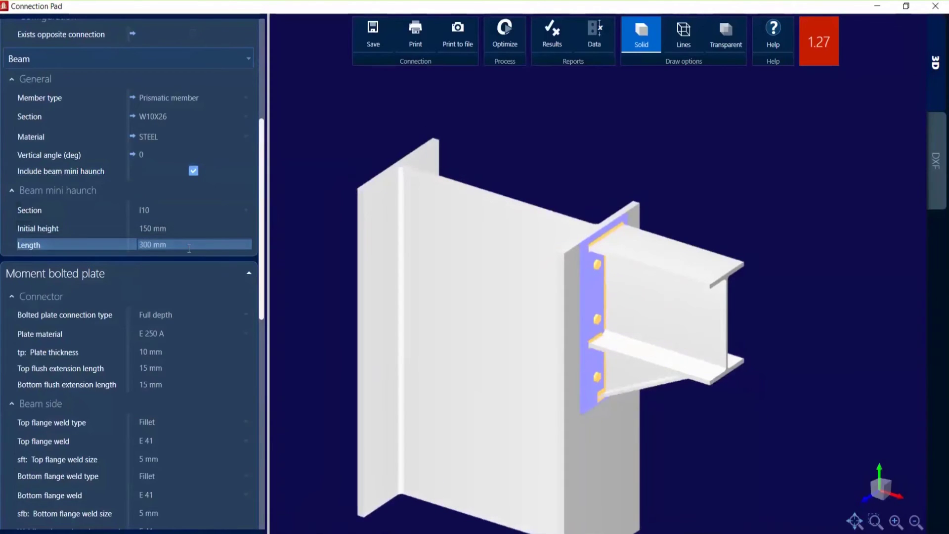
text(450)
key(Return)
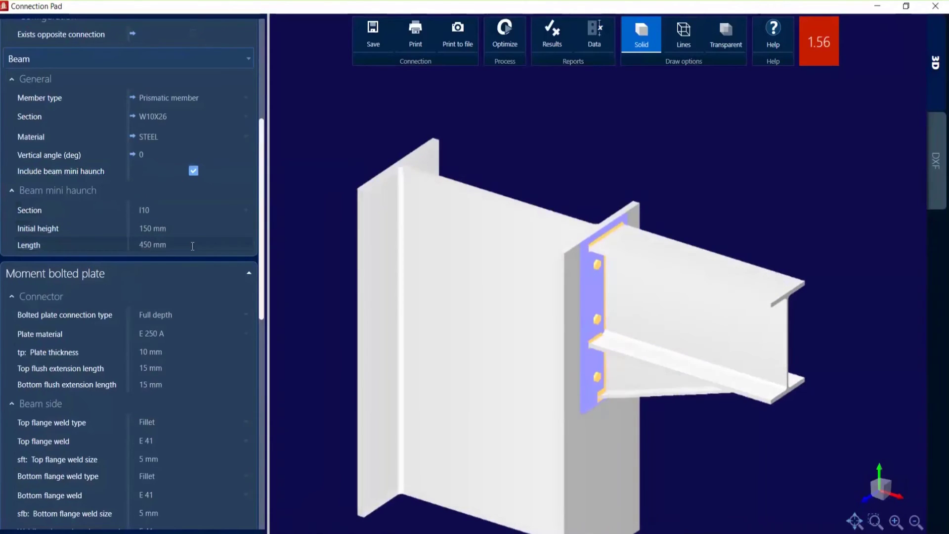
Add transverse stiffeners to the column at the Top position and make them full depth.
middle_drag(580, 296, 564, 279)
scroll(132, 292, down, 3)
scroll(158, 270, down, 6)
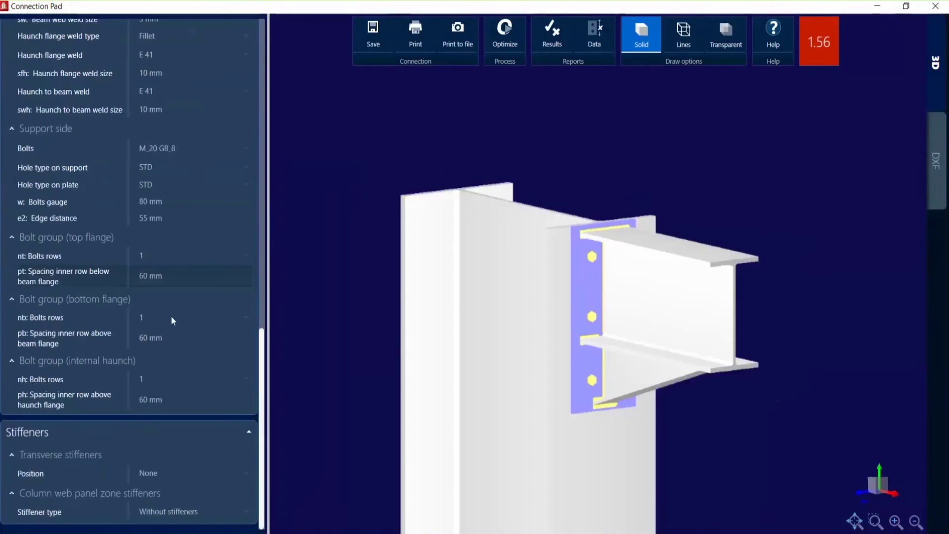
click(188, 479)
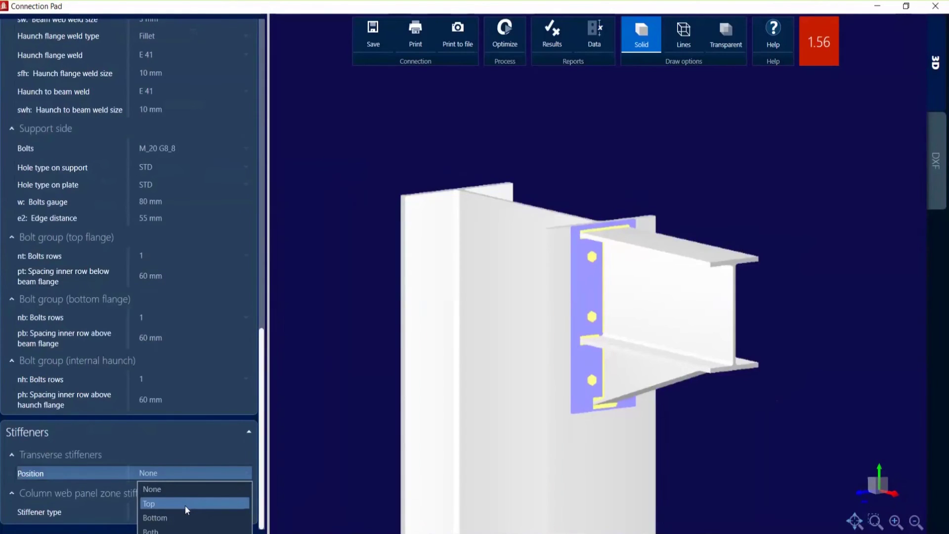
click(185, 505)
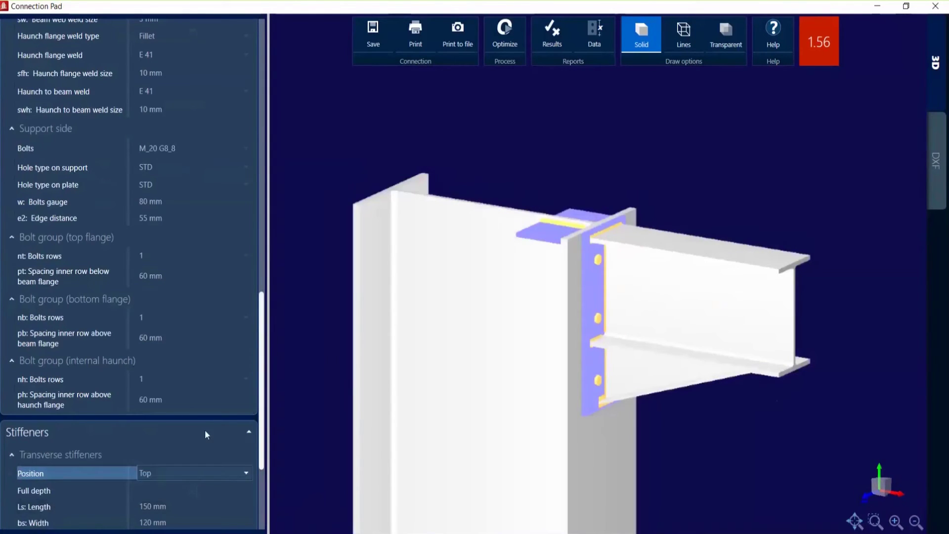
scroll(190, 353, down, 3)
click(198, 322)
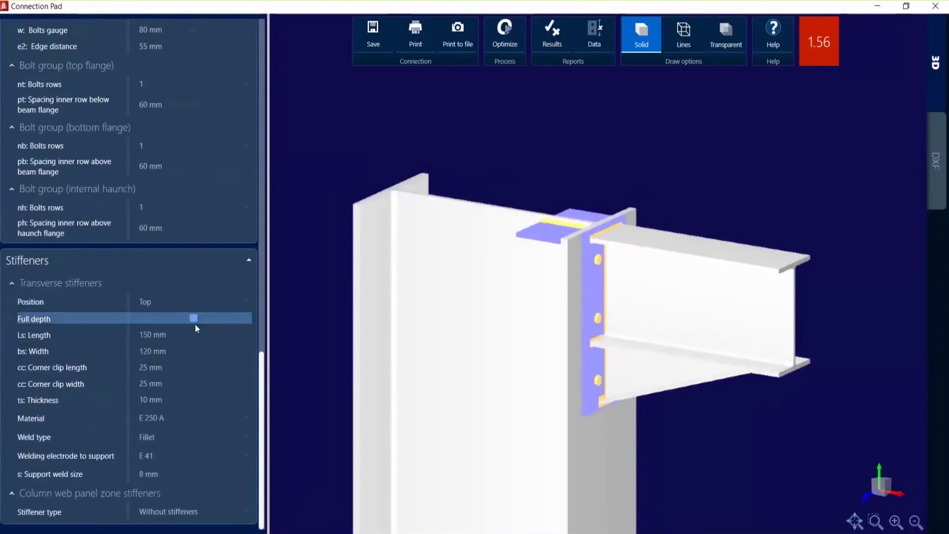
Set the transverse stiffeners' position to Both and look at them on the column.
click(213, 304)
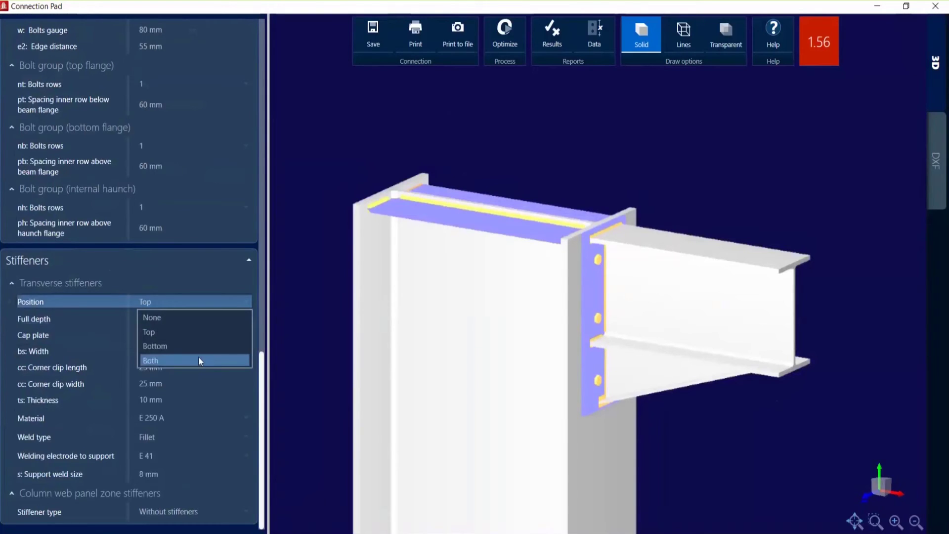
click(198, 360)
middle_drag(483, 399, 483, 385)
scroll(515, 392, up, 6)
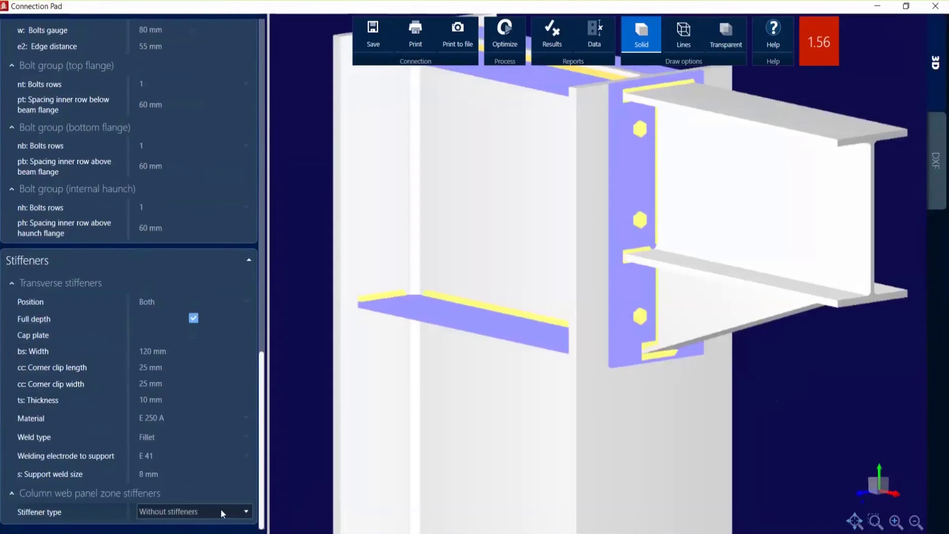
scroll(507, 330, down, 3)
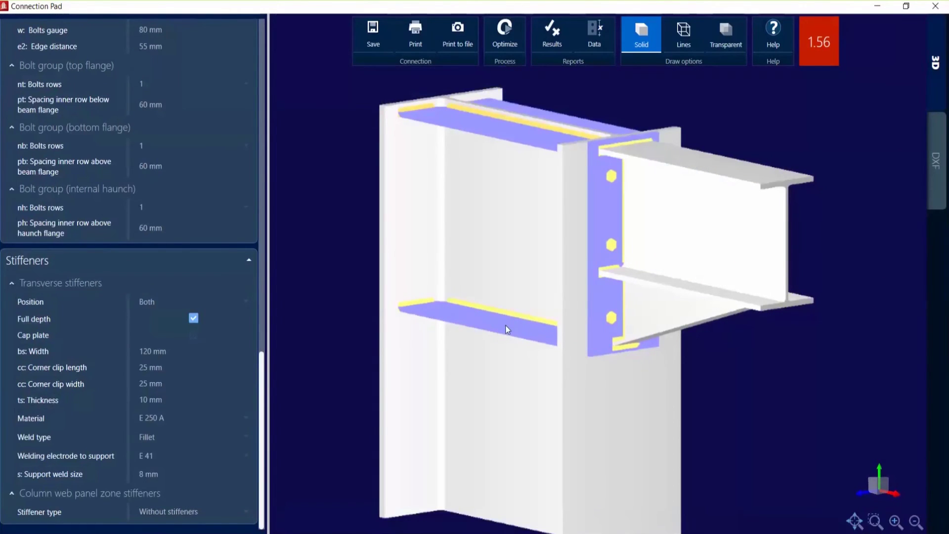
Try flush supplementary web plates as column web panel zone stiffeners, and return the stiffener type to Without stiffeners.
click(192, 512)
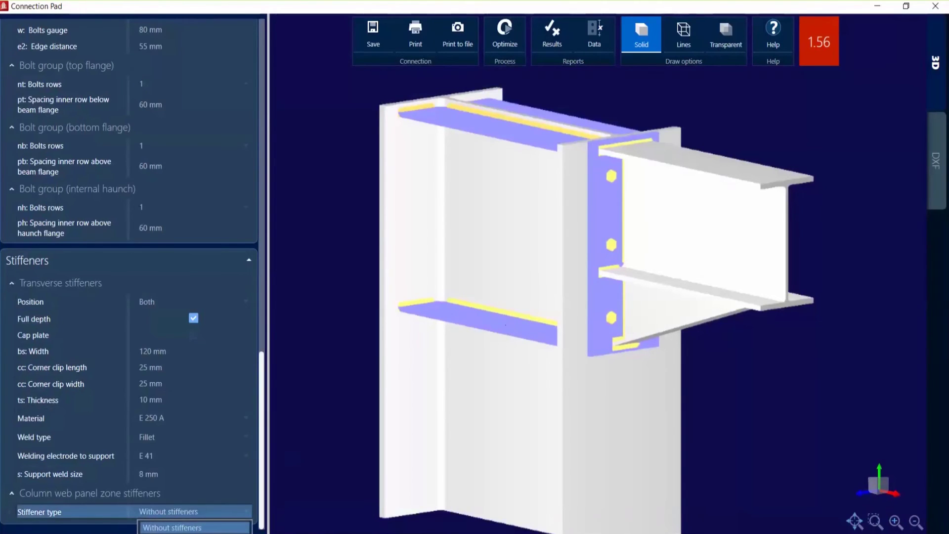
click(225, 533)
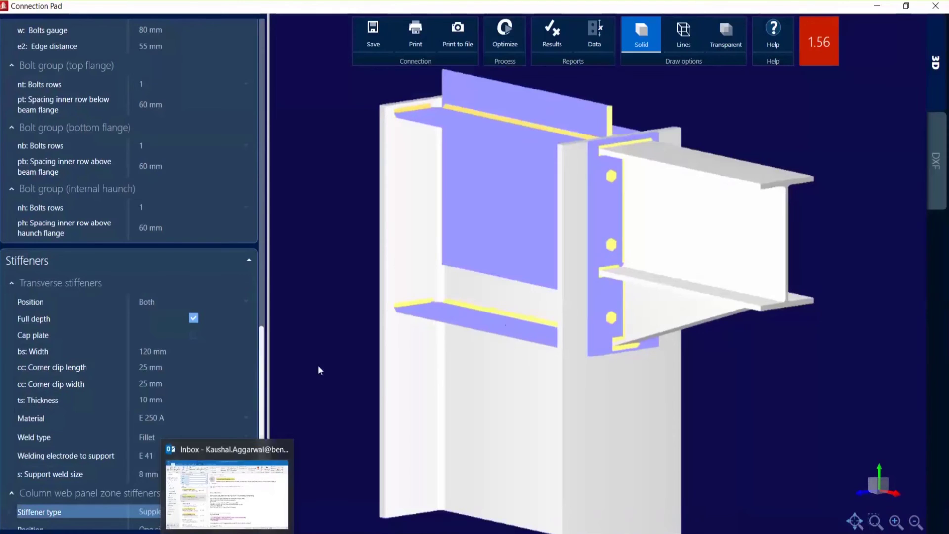
scroll(191, 420, down, 3)
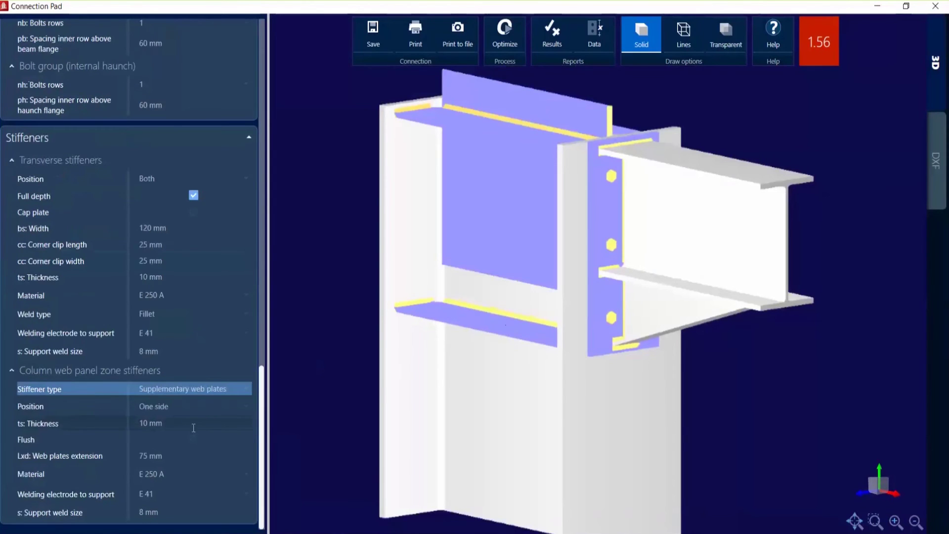
click(192, 439)
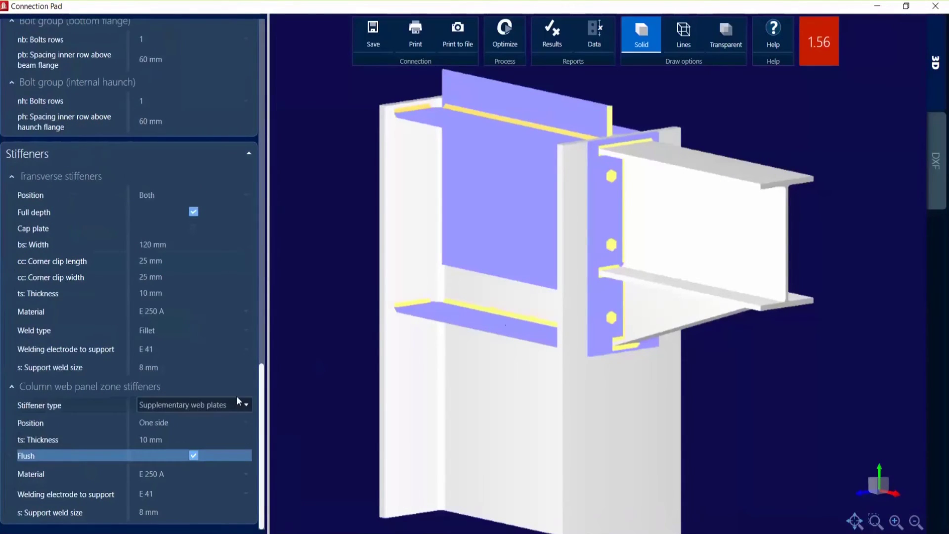
click(208, 405)
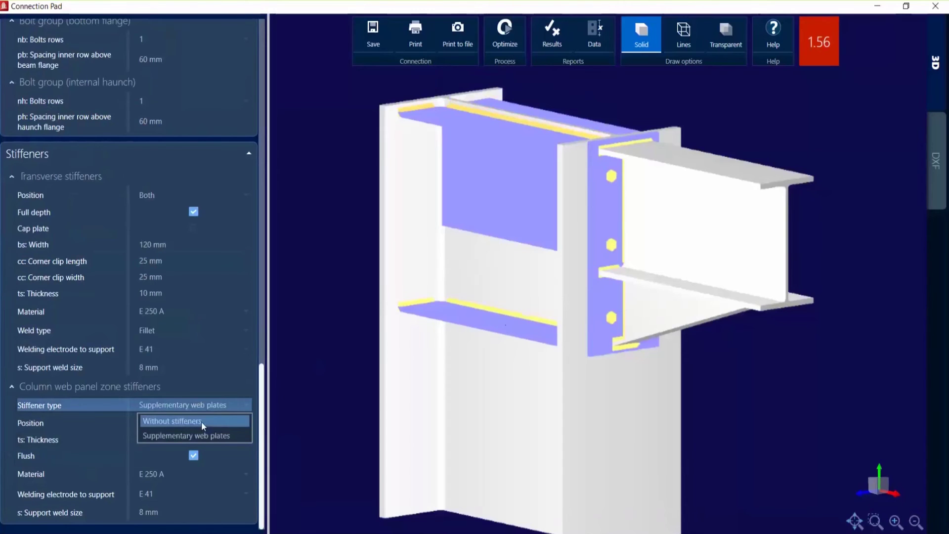
click(227, 418)
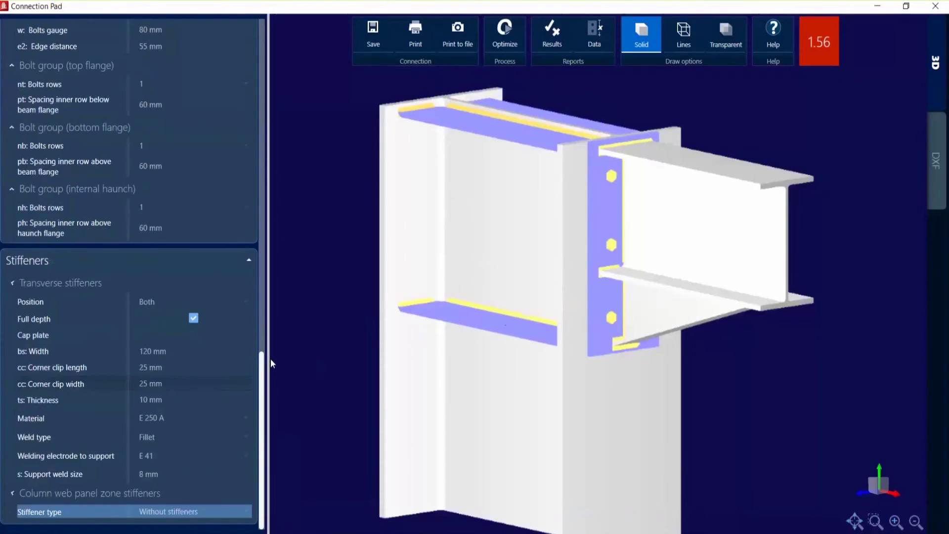
middle_drag(562, 258, 661, 291)
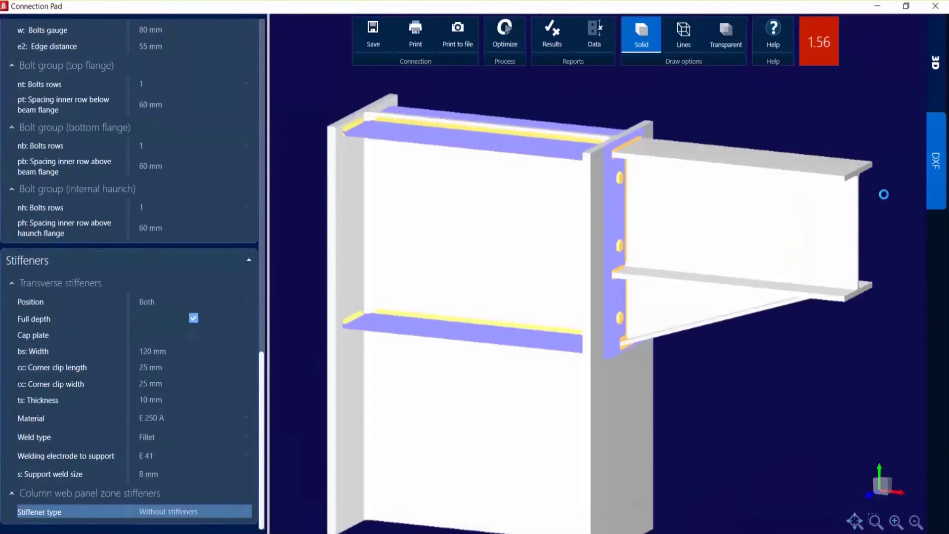
Show the connection's DXF drawing and decrease its annotation font size.
click(936, 160)
middle_drag(665, 383, 710, 227)
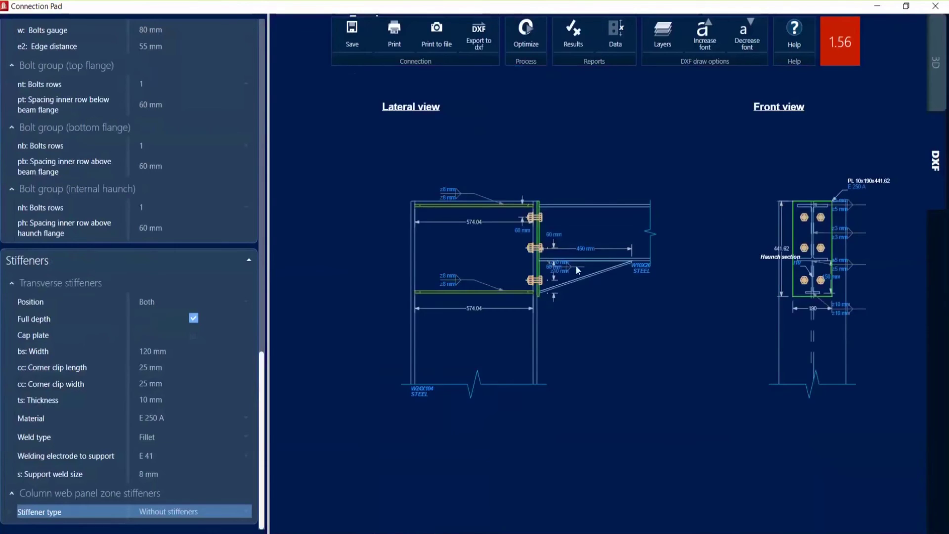
scroll(572, 267, up, 3)
click(747, 35)
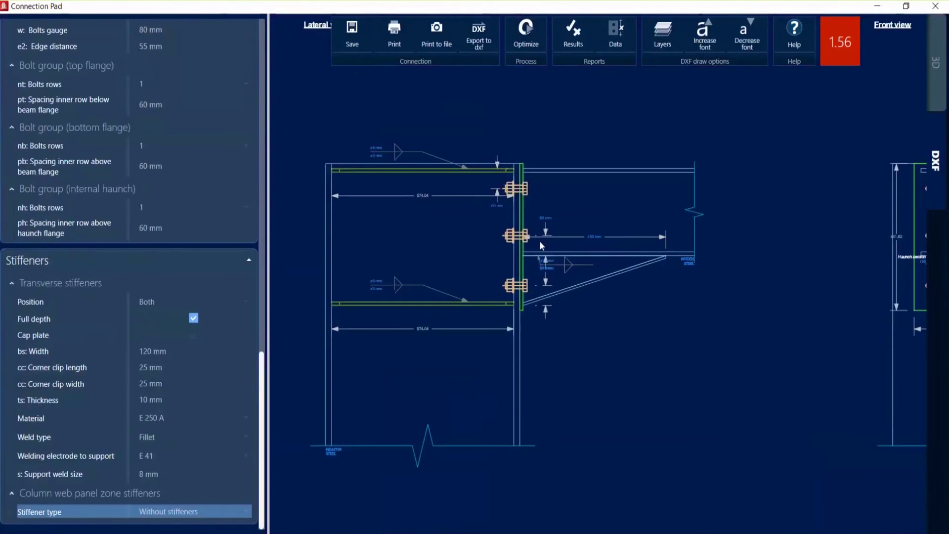
Examine the stiffeners, bolts, haunch and plate dimensions in the lateral and front views of the drawing.
scroll(613, 273, up, 2)
middle_drag(613, 273, 678, 259)
scroll(590, 265, down, 2)
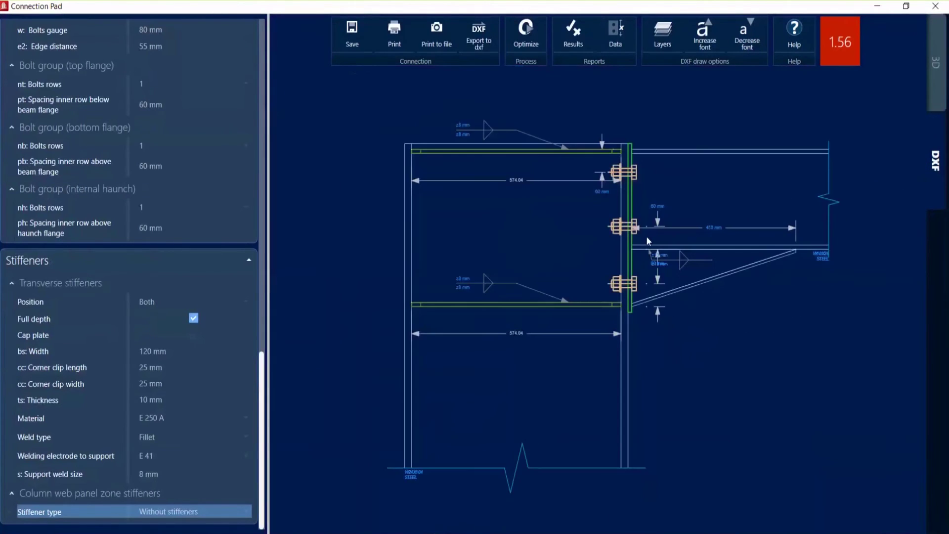
scroll(590, 265, up, 2)
mouse_move(525, 224)
middle_down()
mouse_move(545, 257)
mouse_move(607, 278)
mouse_move(470, 277)
middle_up()
scroll(727, 279, down, 2)
scroll(712, 269, up, 3)
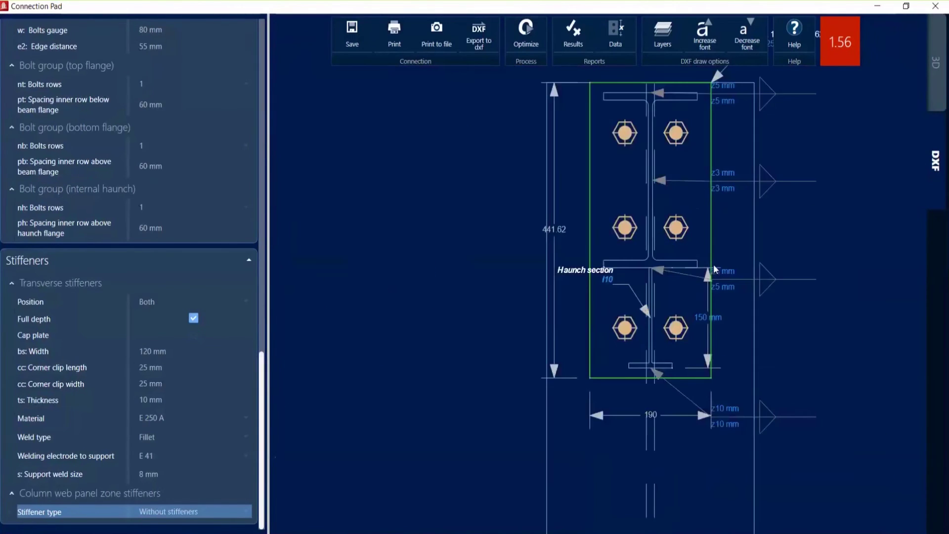
middle_drag(600, 232, 671, 323)
scroll(671, 322, down, 3)
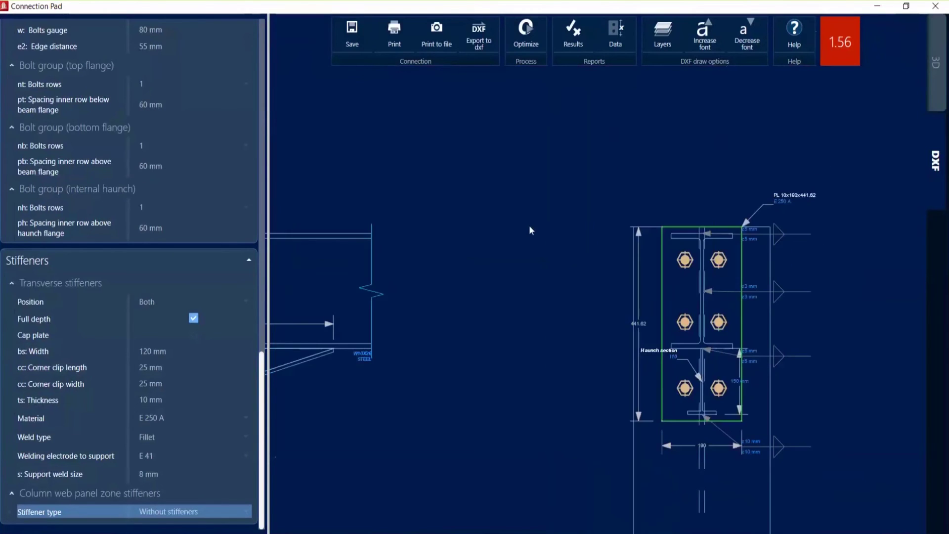
Examine the top view of the connection drawing with its stiffener widths and bolt callout.
middle_drag(530, 227, 739, 327)
scroll(740, 328, down, 1)
middle_drag(543, 190, 730, 329)
scroll(731, 329, down, 1)
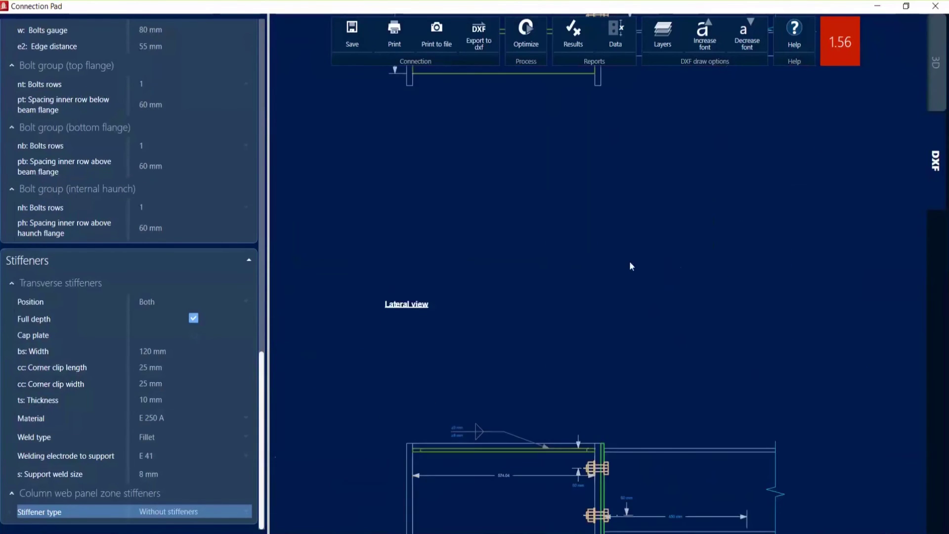
scroll(613, 242, down, 1)
middle_drag(578, 145, 625, 257)
scroll(625, 257, up, 2)
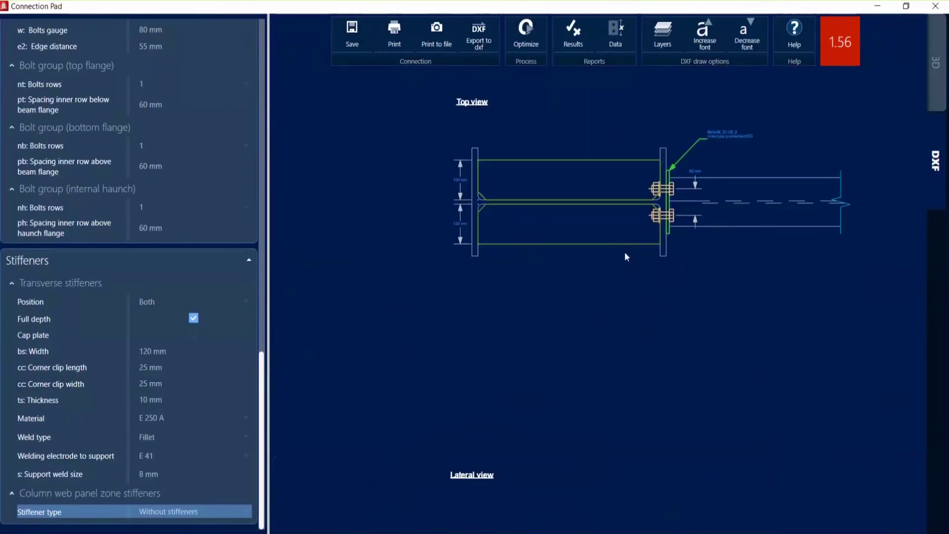
scroll(629, 262, up, 1)
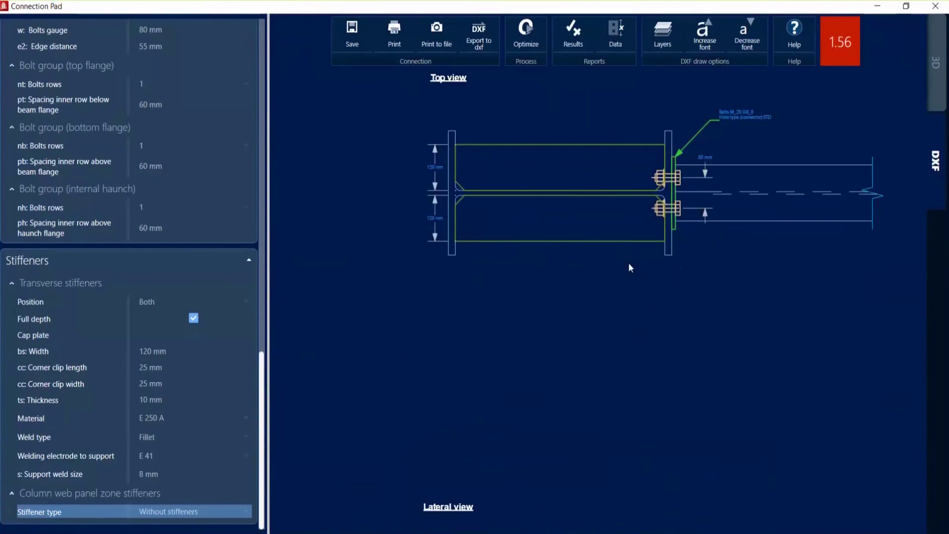
middle_drag(629, 265, 608, 331)
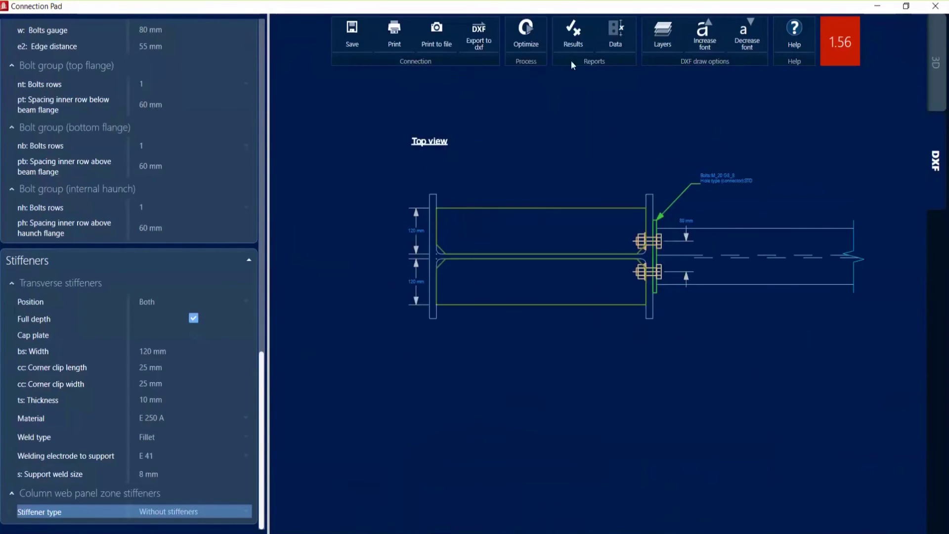
Open the connection's results report at full size and go to the geometric considerations.
click(573, 35)
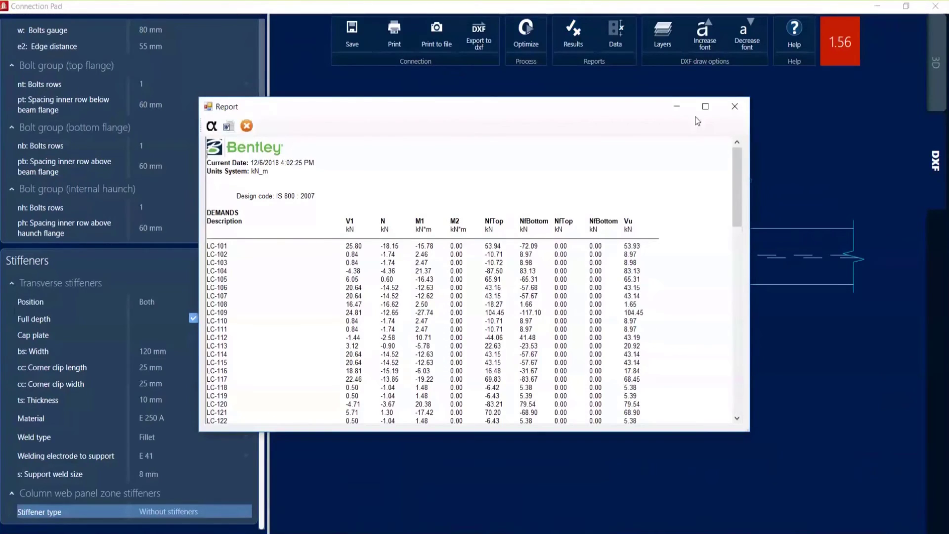
click(706, 106)
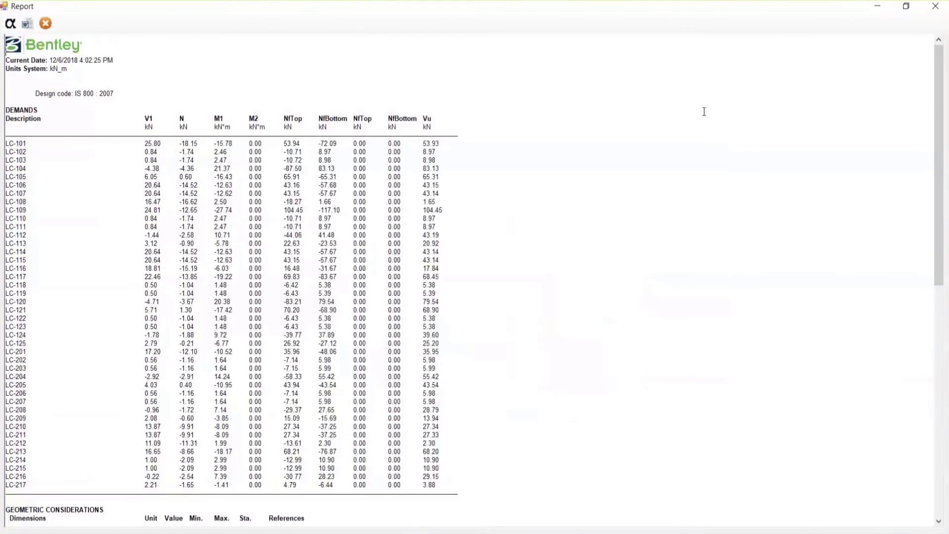
scroll(405, 246, down, 3)
scroll(405, 246, down, 2)
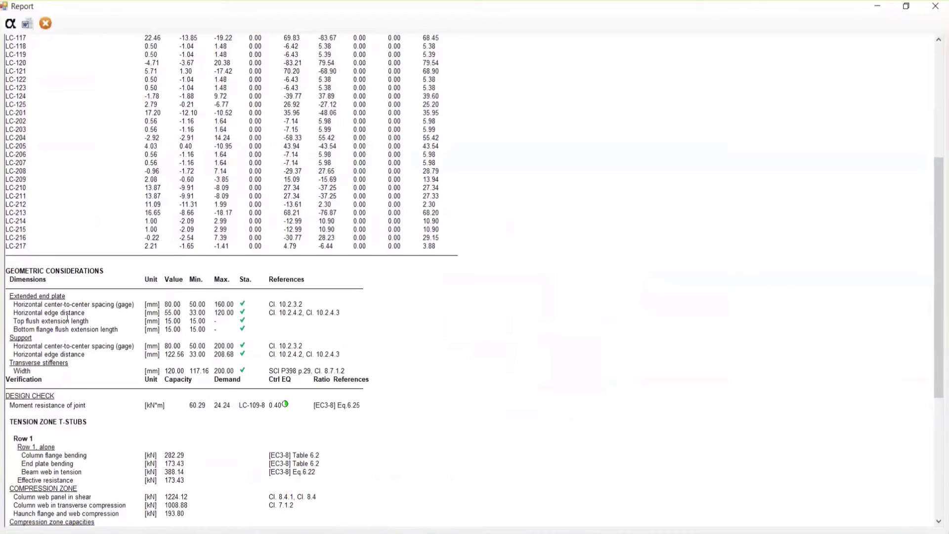
Check the extended end plate's horizontal bolt spacing against its limits and code clause, and review the remaining design checks.
drag(303, 305, 266, 303)
double_click(169, 304)
drag(190, 304, 236, 303)
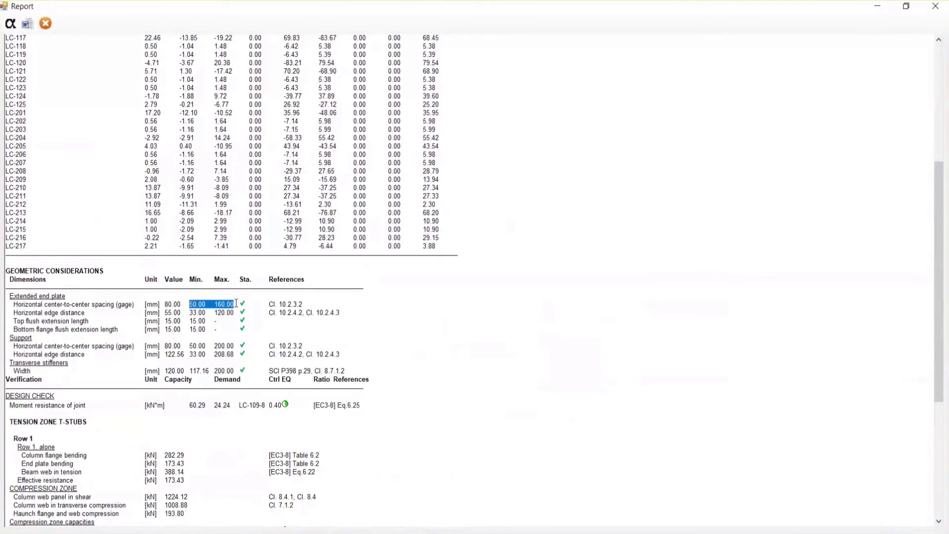
click(256, 303)
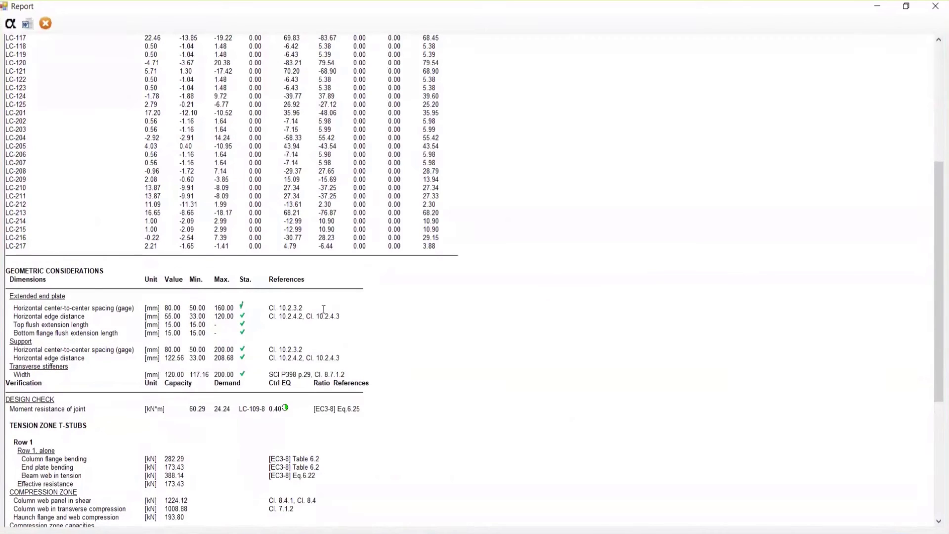
scroll(110, 136, down, 10)
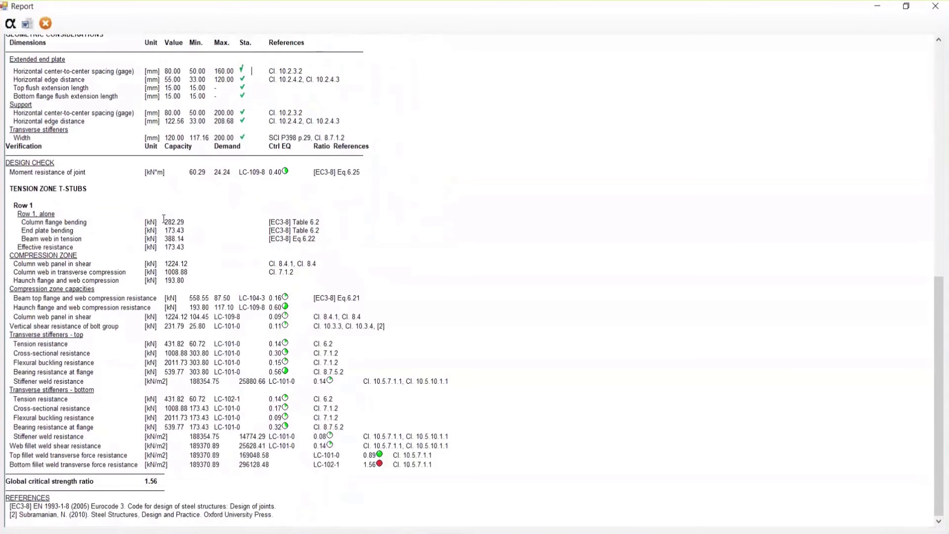
Show the formulas in the report and read the detailed tension zone, compression zone, bolt shear and stiffener calculations.
click(15, 28)
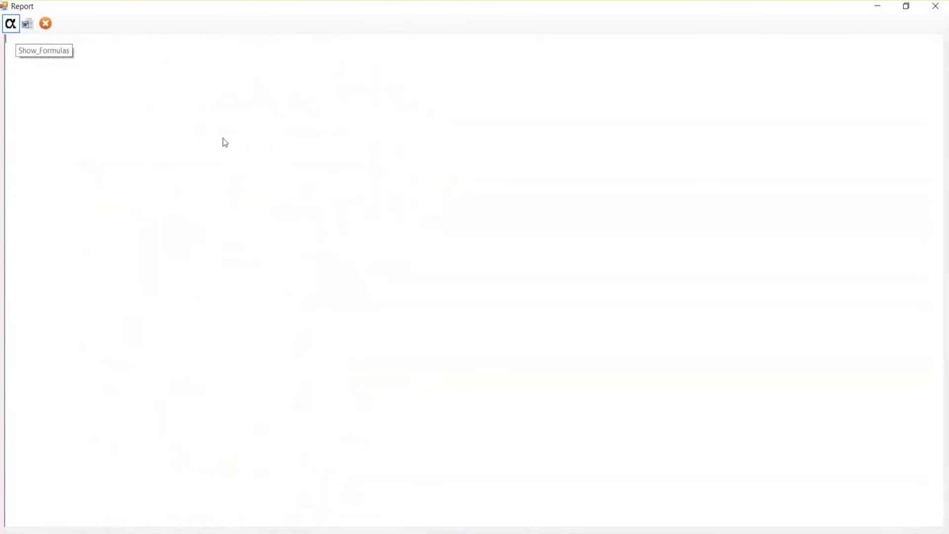
scroll(331, 218, down, 3)
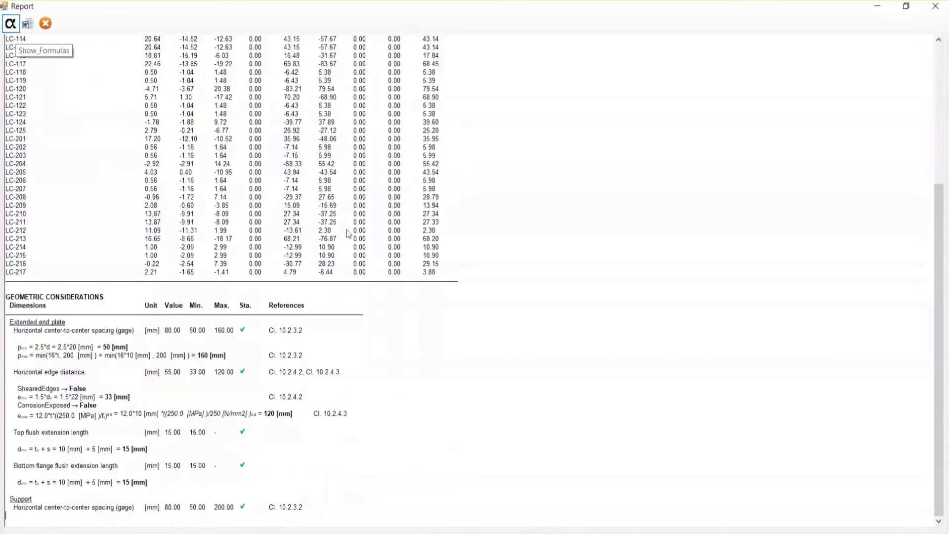
scroll(349, 234, down, 20)
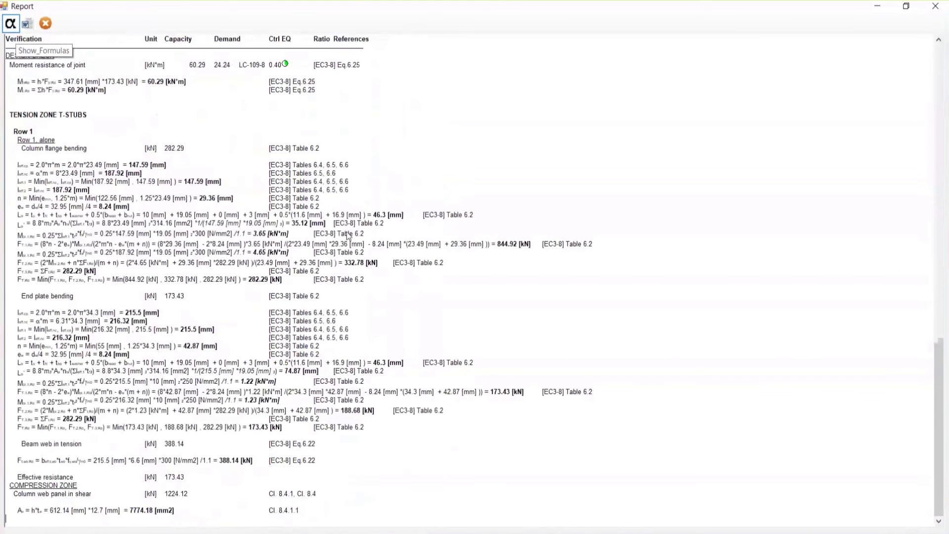
scroll(347, 233, down, 15)
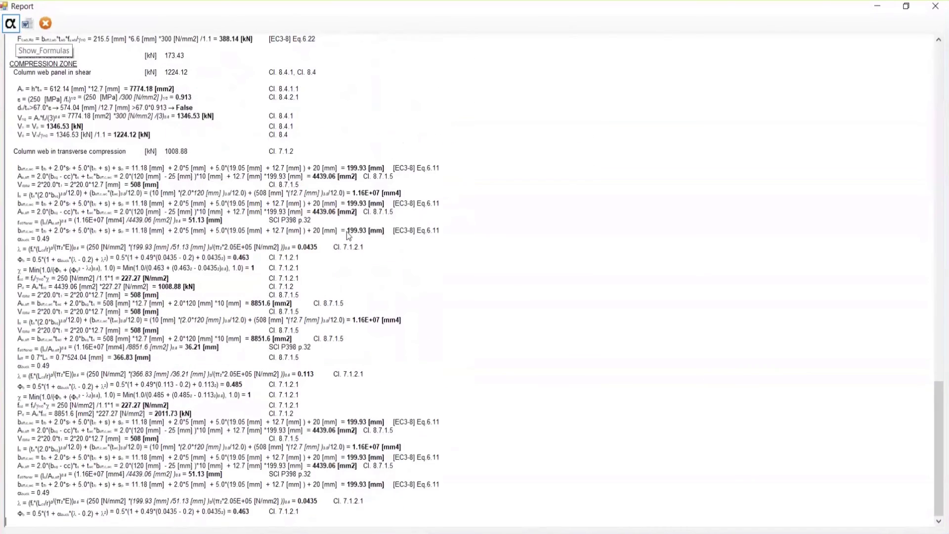
scroll(347, 236, down, 3)
scroll(348, 236, down, 15)
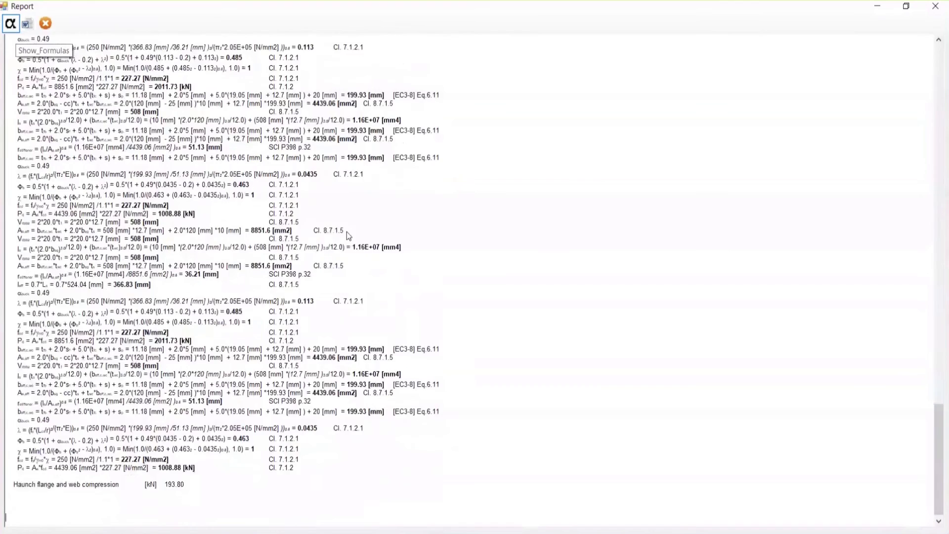
scroll(348, 236, down, 8)
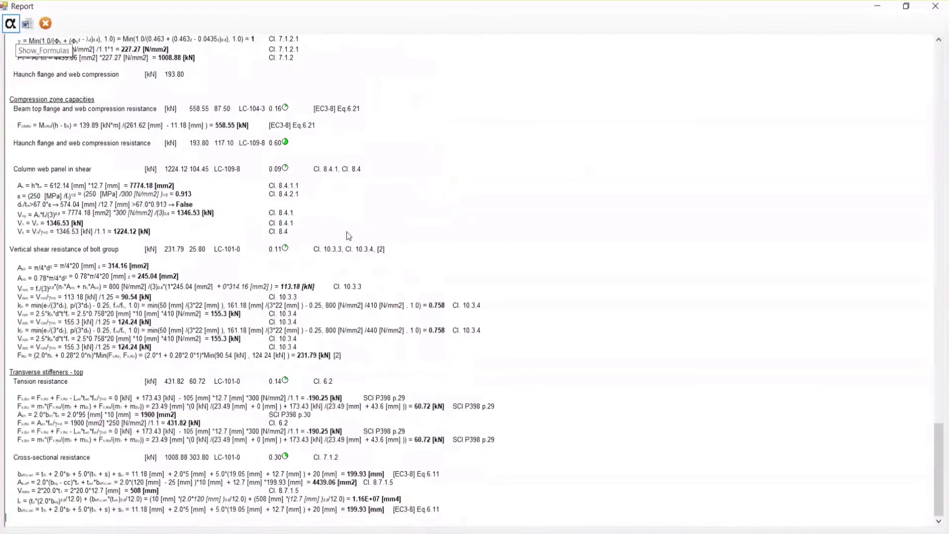
Read the report's transverse stiffener calculations for tension, cross-sectional, flexural buckling, bearing and weld resistance.
scroll(348, 236, down, 4)
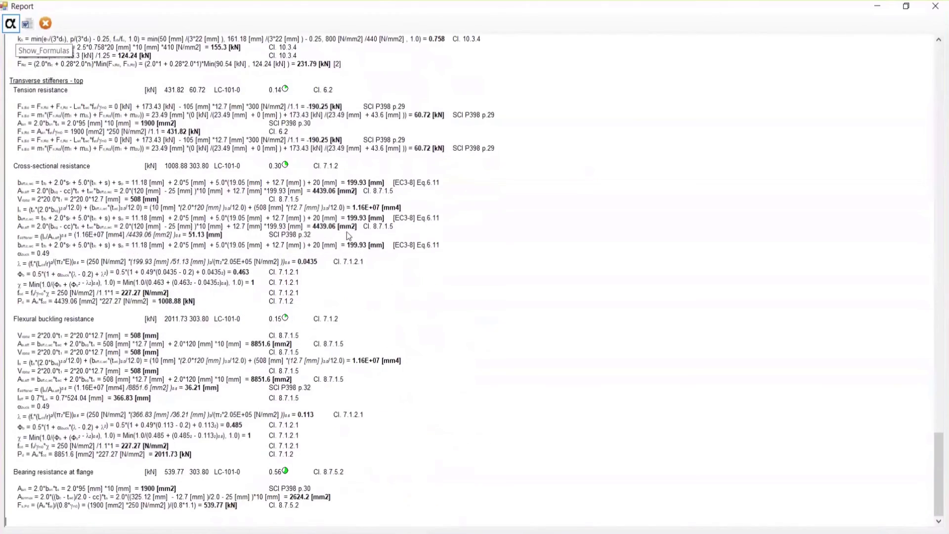
scroll(347, 233, down, 10)
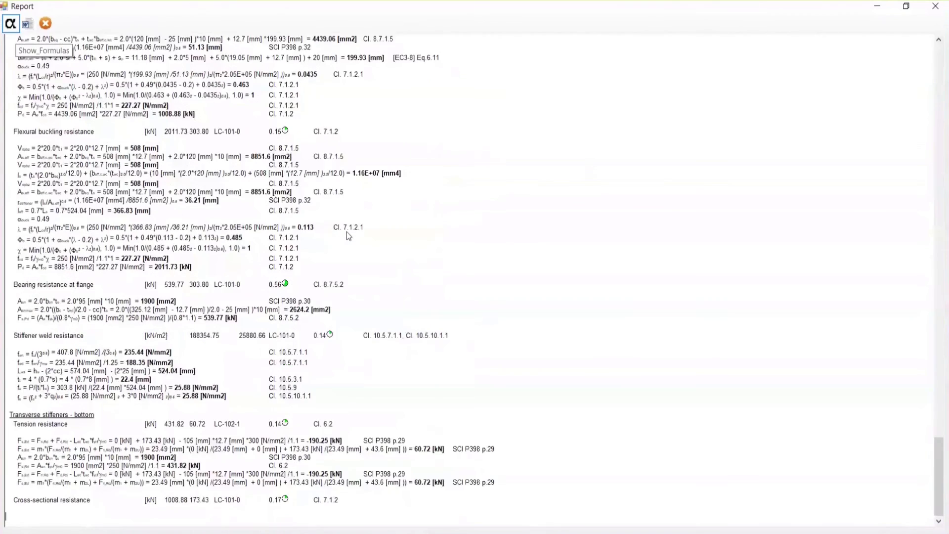
scroll(348, 236, down, 8)
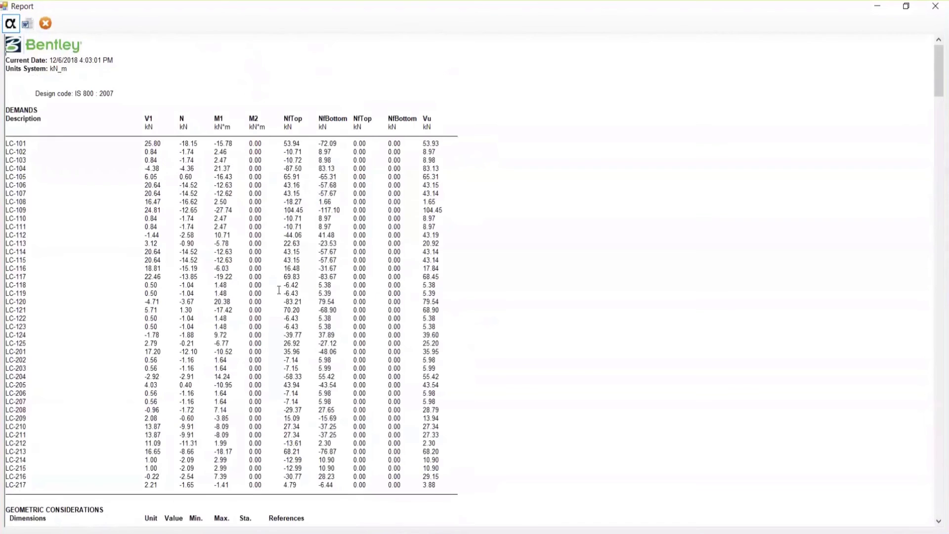
Enlarge the report and review the geometric checks of the extended end plate, support and transverse stiffeners with their formulas.
scroll(280, 291, down, 13)
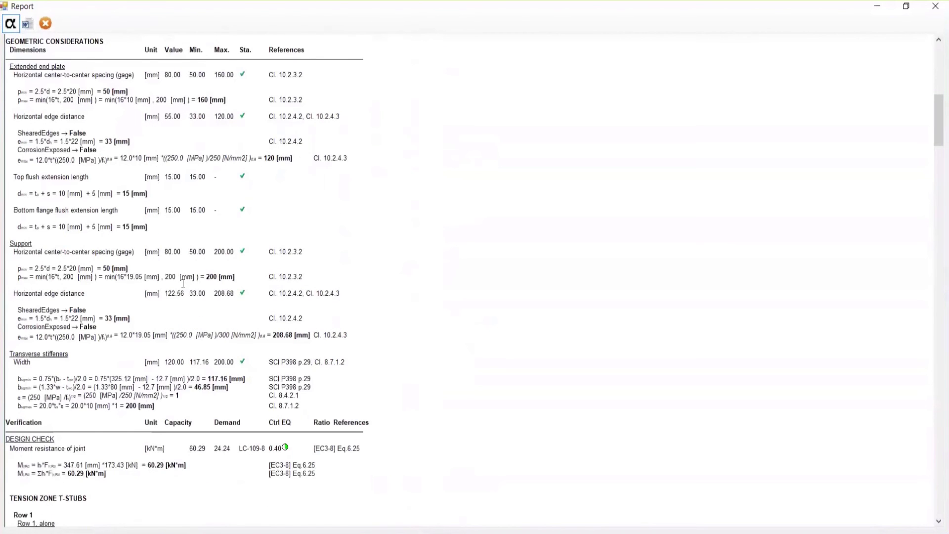
ctrl+scroll(183, 283, up, 2)
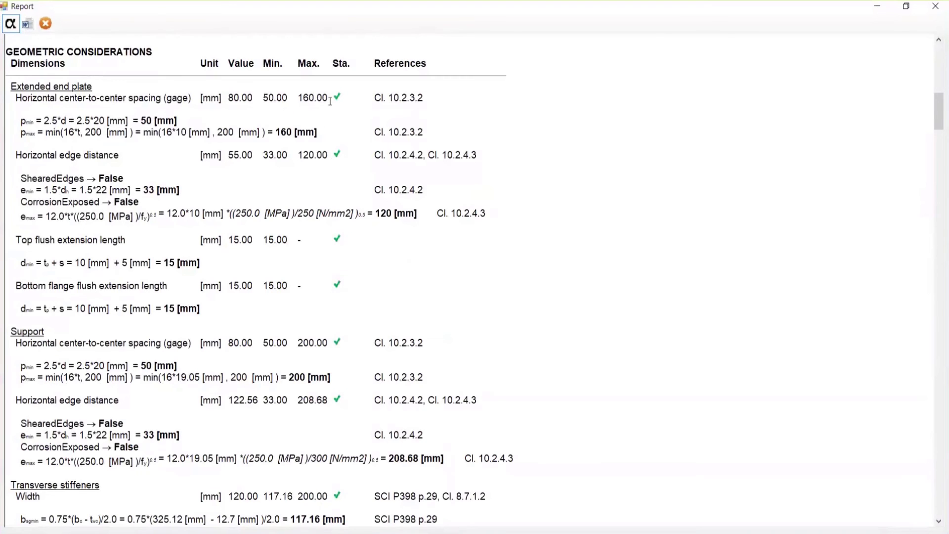
scroll(299, 186, down, 3)
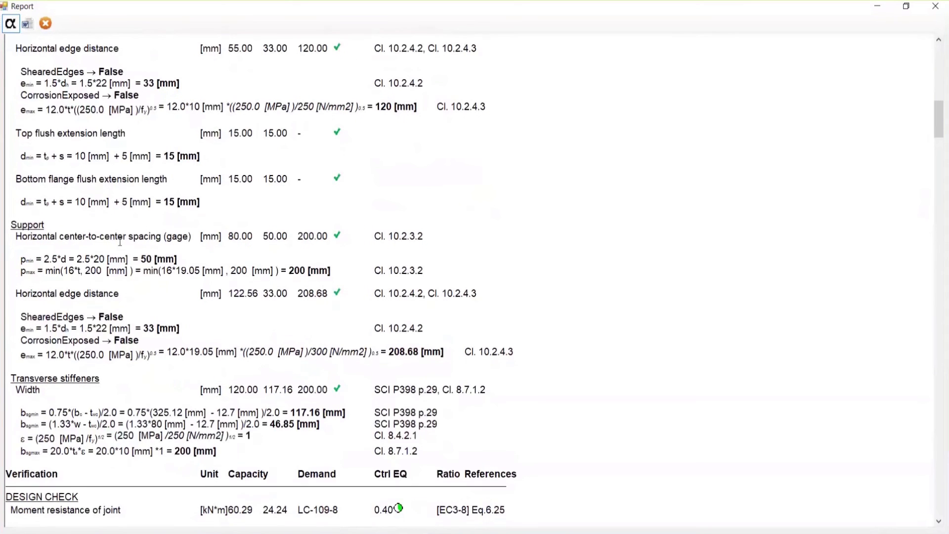
scroll(121, 242, down, 10)
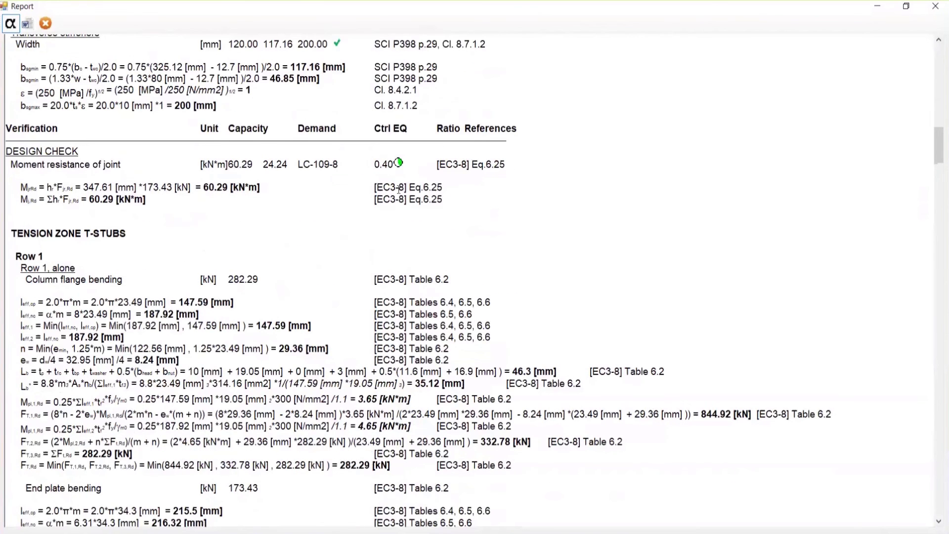
Check the EC3-8 equation references for the joint's moment resistance and read the tension zone T-stub calculations.
drag(375, 188, 440, 198)
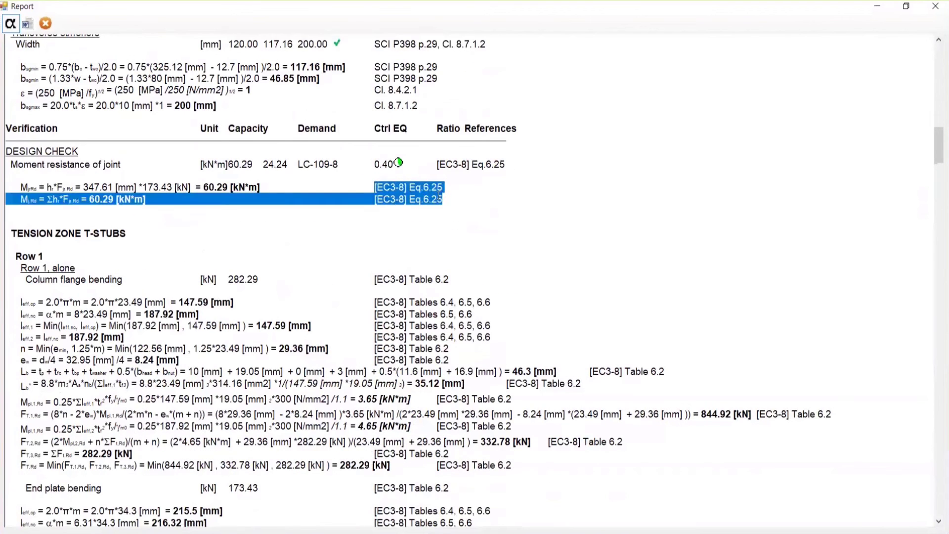
click(459, 198)
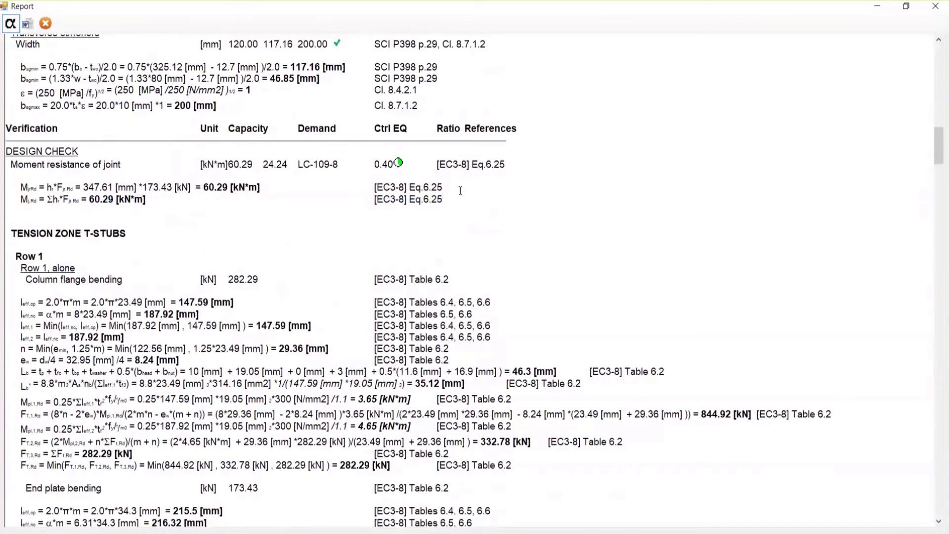
scroll(460, 190, down, 9)
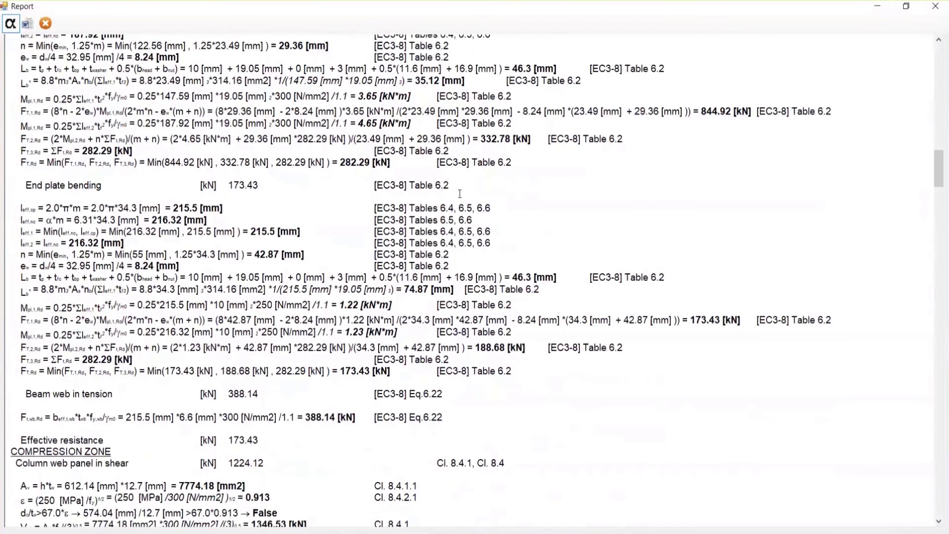
scroll(460, 194, down, 10)
scroll(44, 168, up, 2)
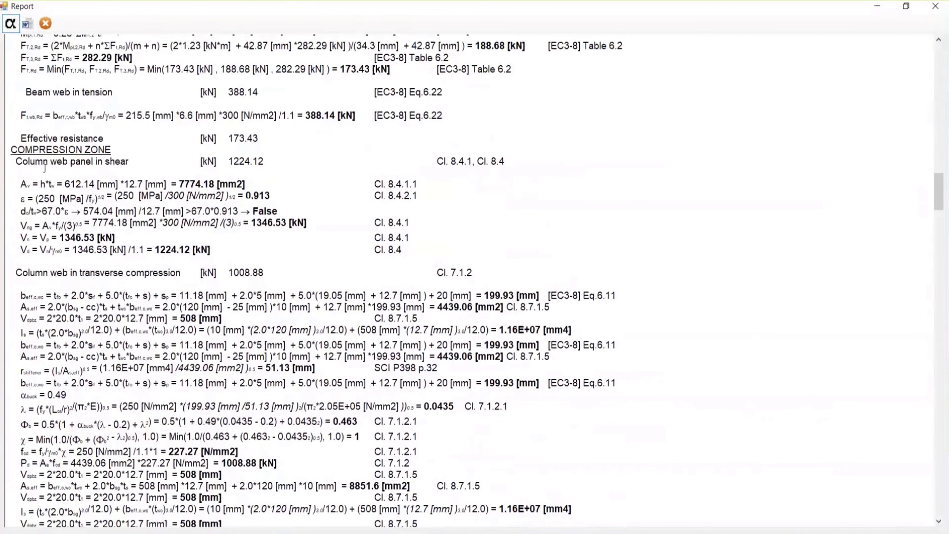
Examine the compression zone's column web panel in shear calculation and its clause references.
drag(16, 162, 130, 162)
click(411, 184)
drag(452, 182, 490, 249)
click(489, 250)
Return to the upper part of the report, then close it and the connection without saving the pending changes.
ctrl+scroll(486, 252, down, 1)
scroll(397, 245, up, 10)
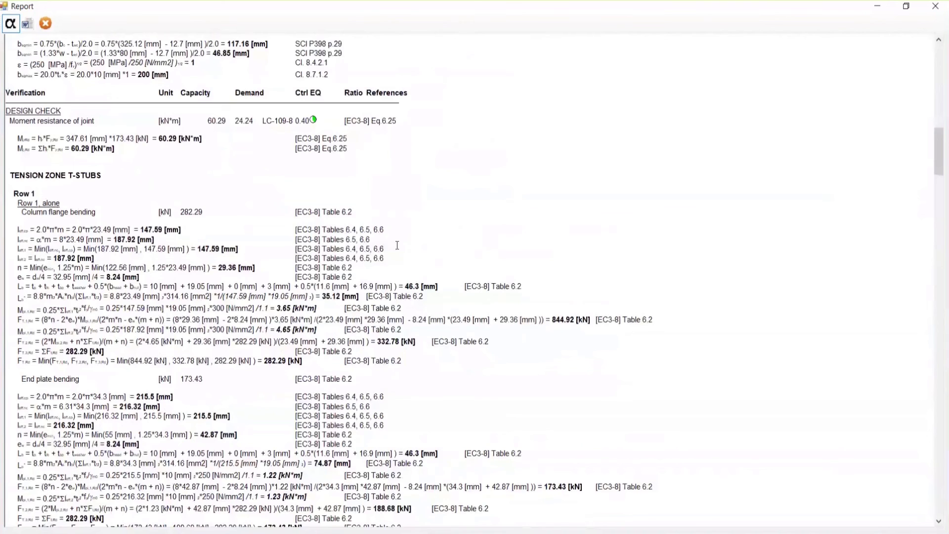
scroll(397, 245, up, 3)
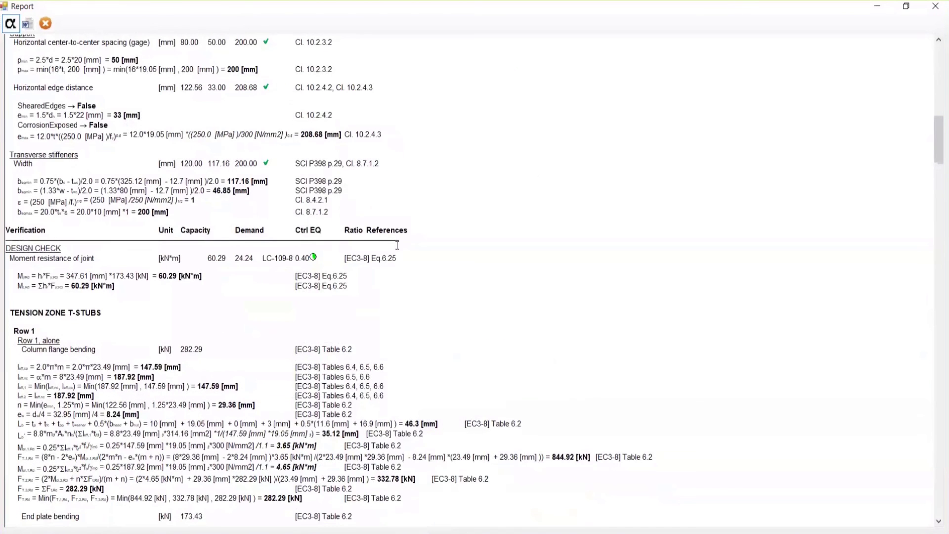
scroll(397, 245, up, 2)
scroll(397, 246, up, 9)
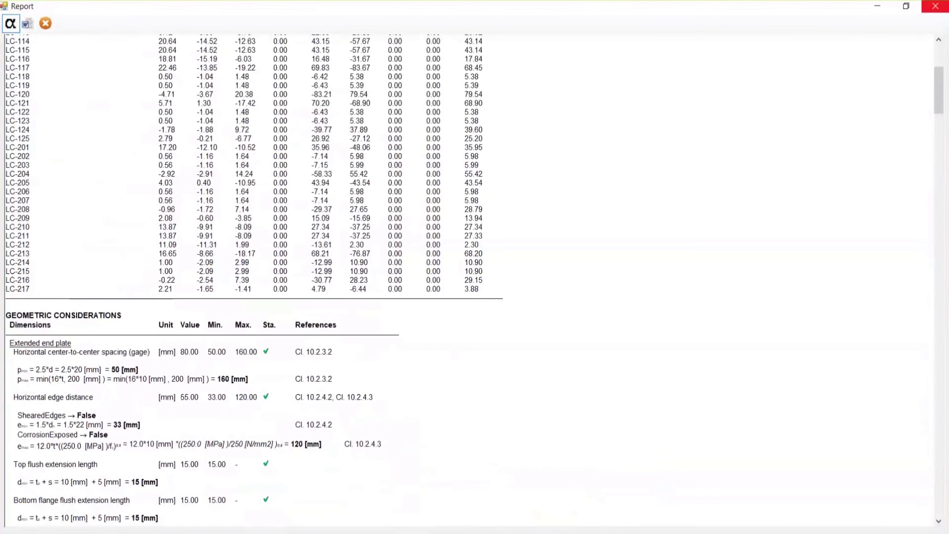
click(936, 6)
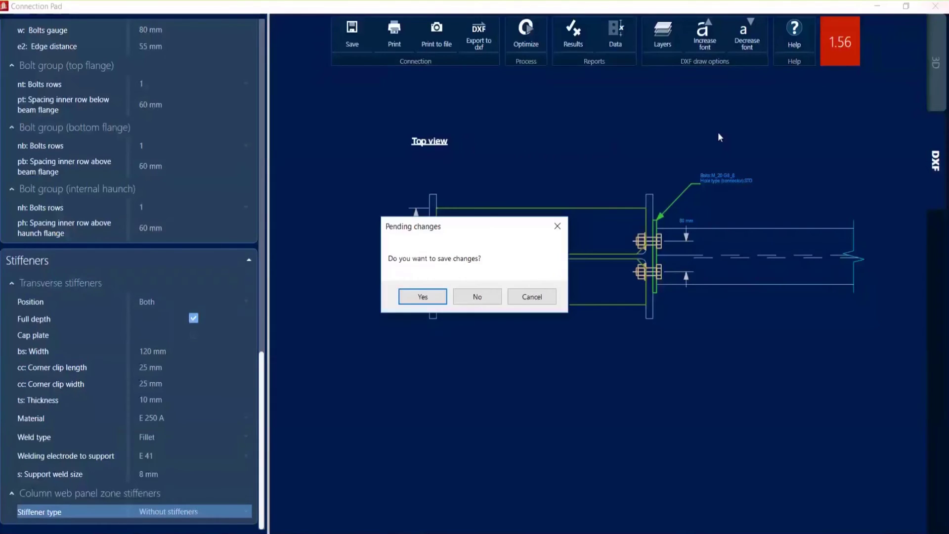
click(456, 299)
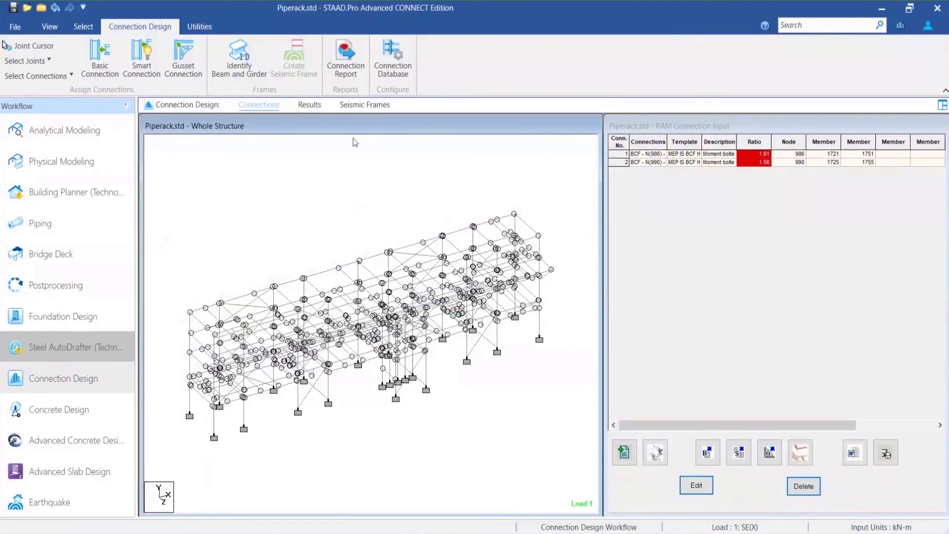
Select the column-beam-brace joints and assign the CBB_DA gusset plate connection to them using design code AISC 360-10 (ASD).
click(40, 65)
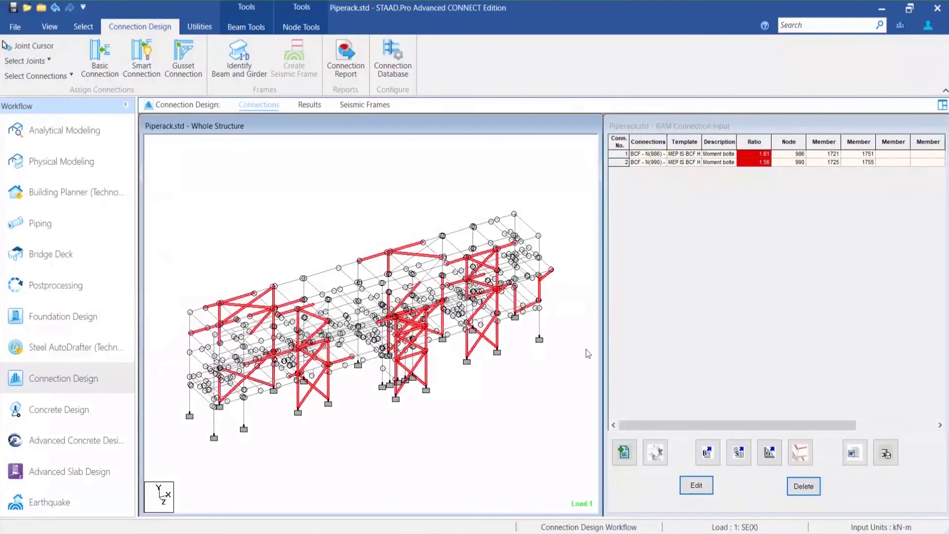
click(774, 459)
click(524, 149)
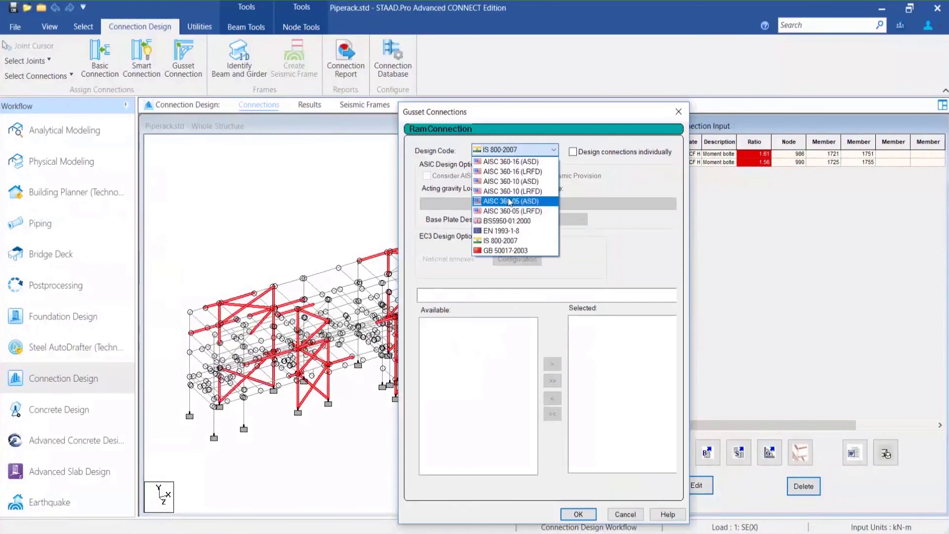
click(531, 182)
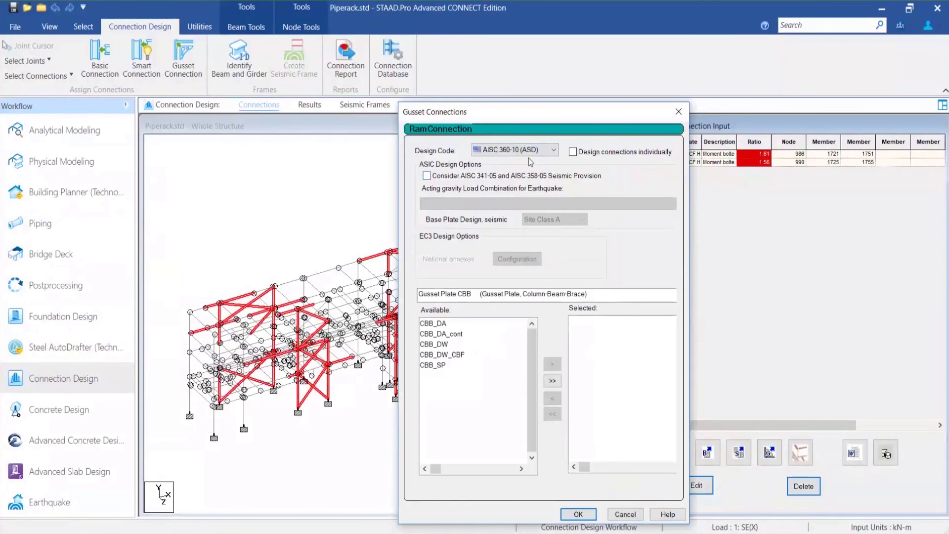
click(457, 326)
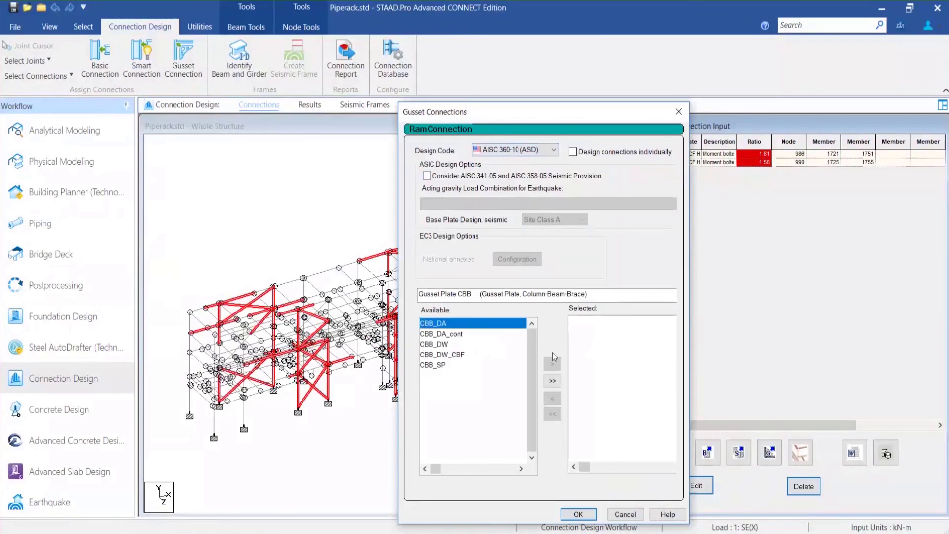
click(552, 364)
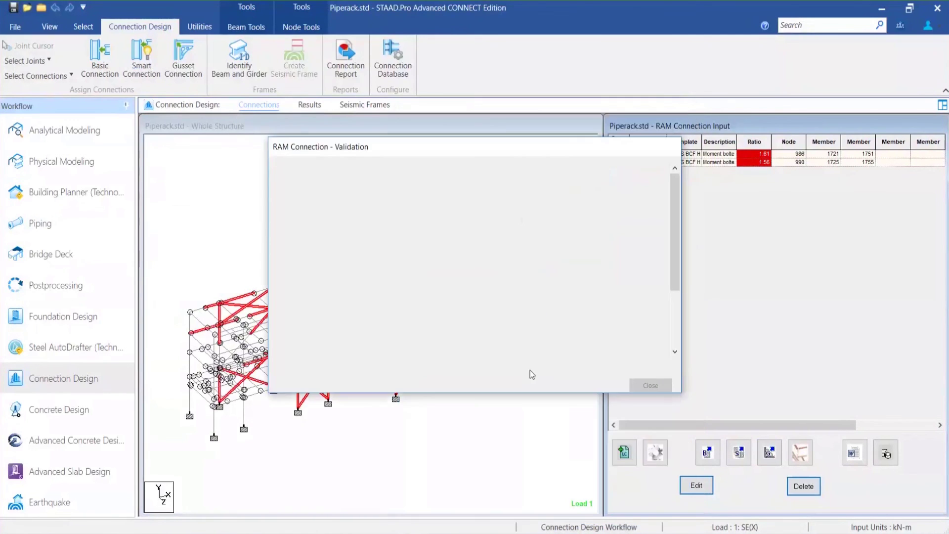
click(579, 514)
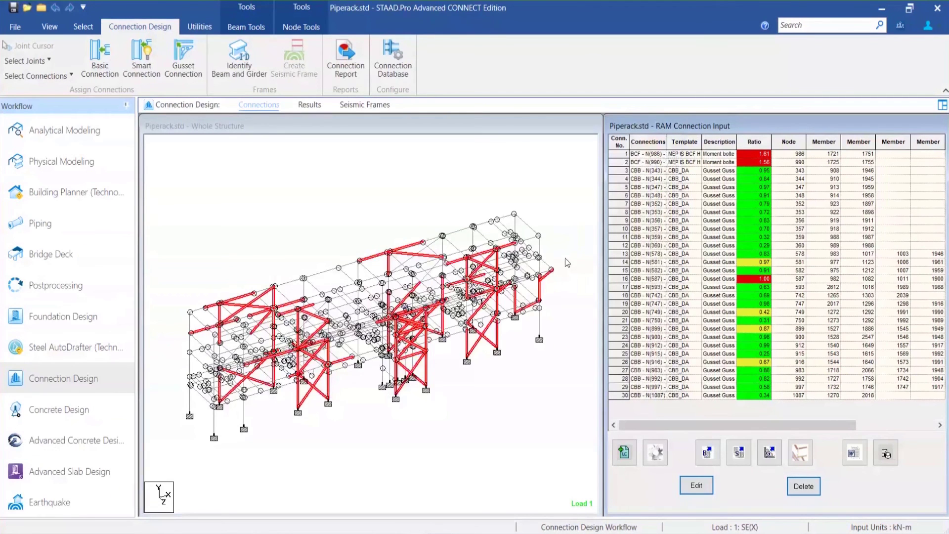
Open the CBB_DA gusset connection at node 352 in Connection Pad and inspect its 3D model.
click(565, 258)
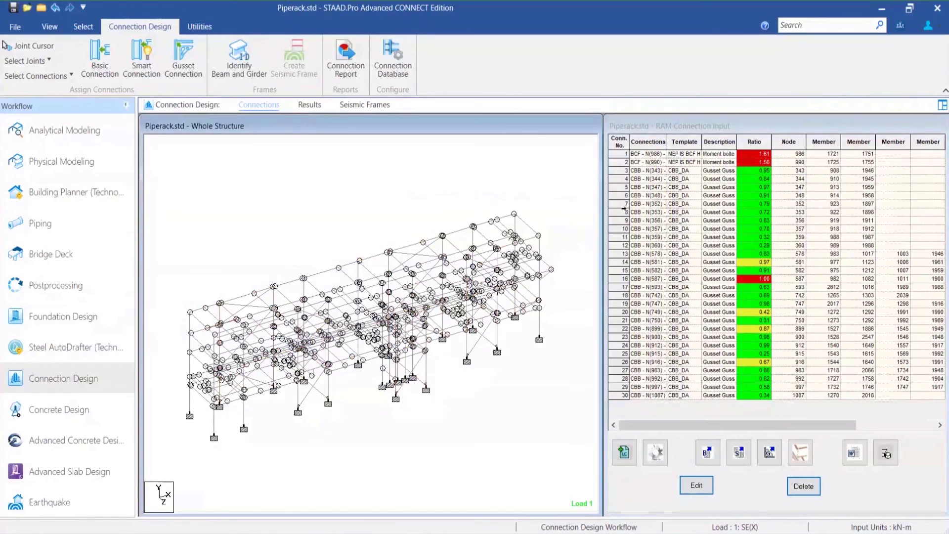
click(652, 204)
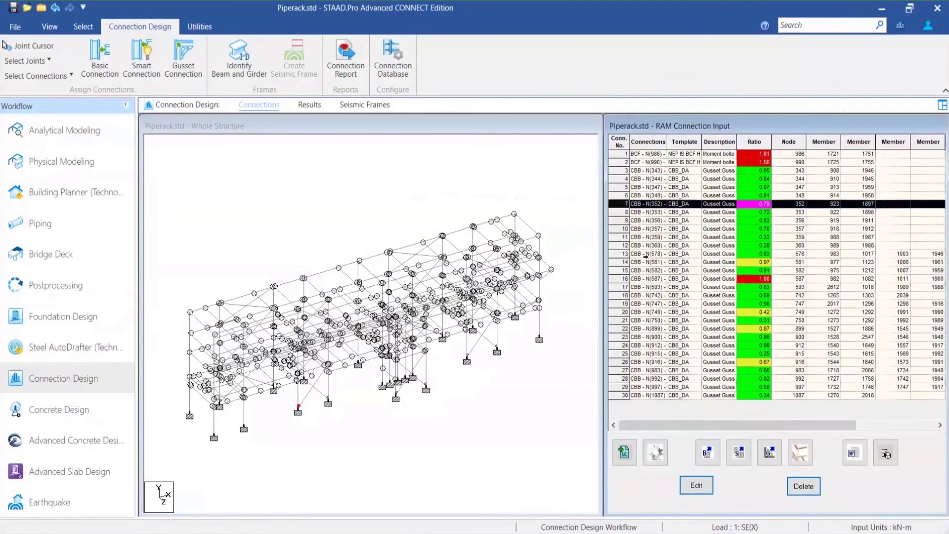
click(886, 452)
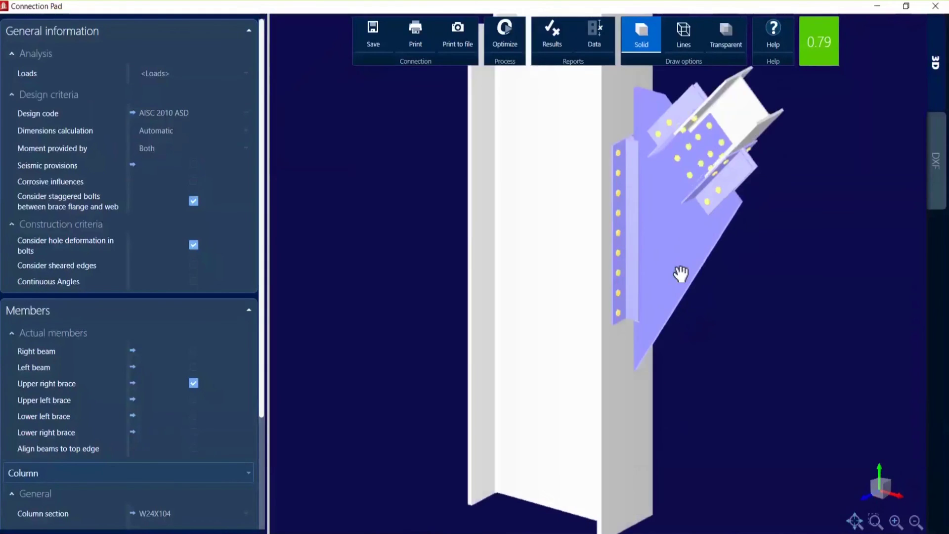
drag(672, 260, 803, 241)
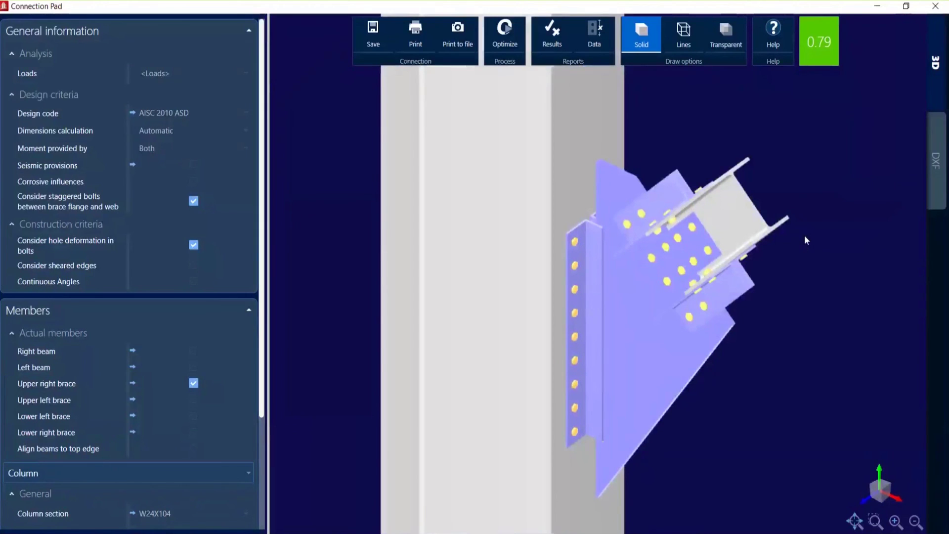
Switch to the PowerPoint presentation about IS 800 2007 updates in STAAD and RAM Connection.
click(443, 533)
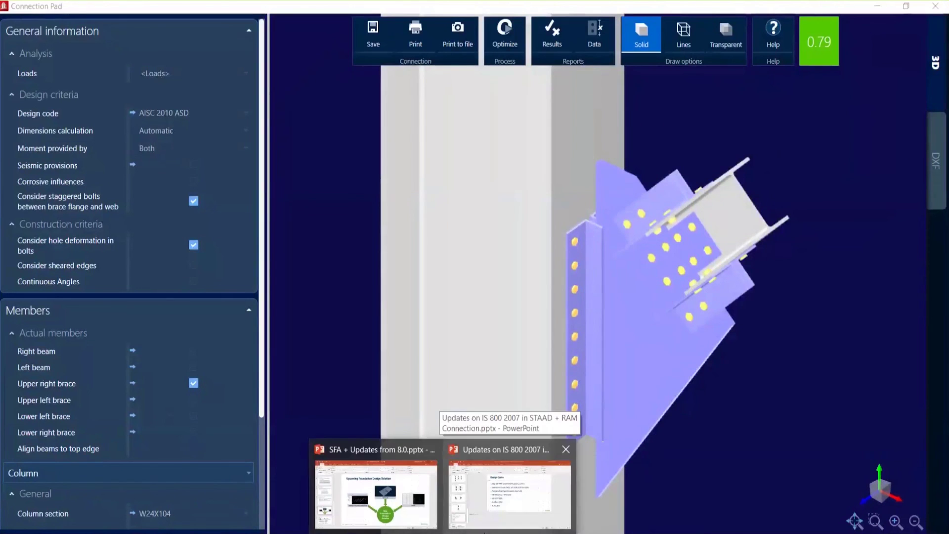